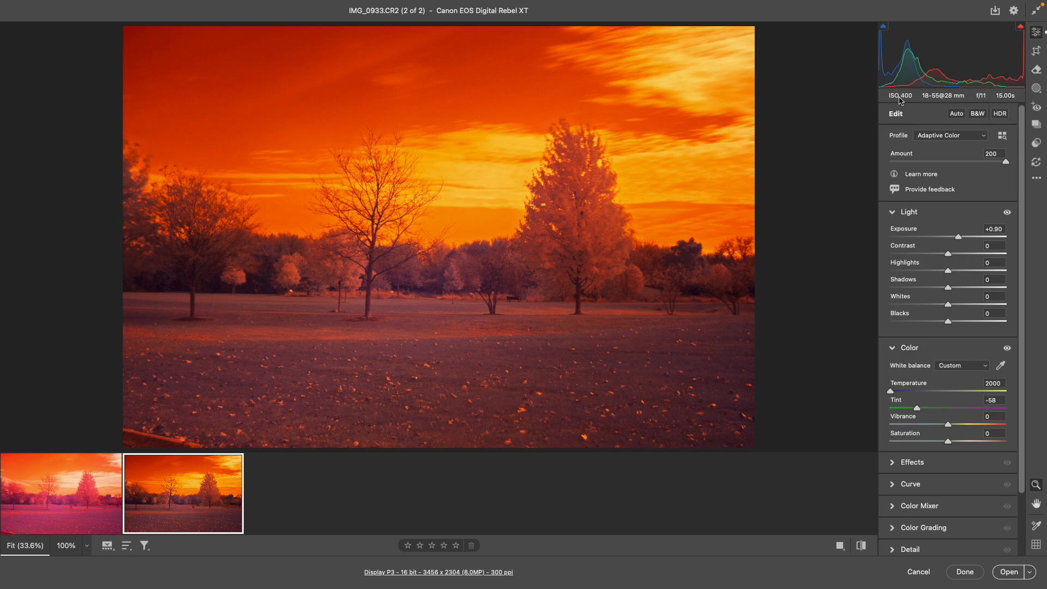
{"action": "left_click", "coordinate": [962, 137]}
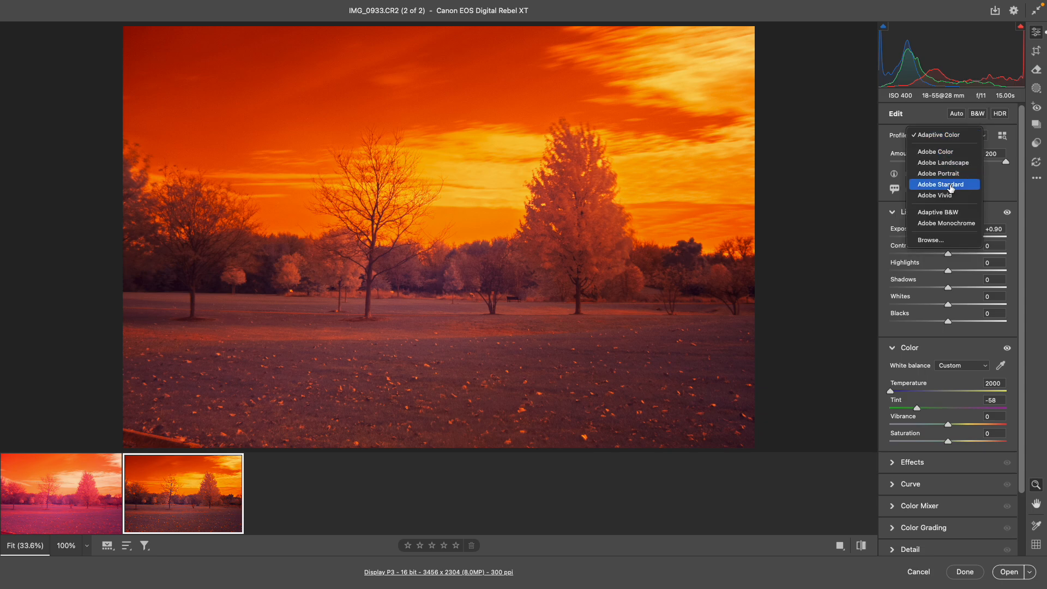
{"action": "left_click", "coordinate": [995, 192]}
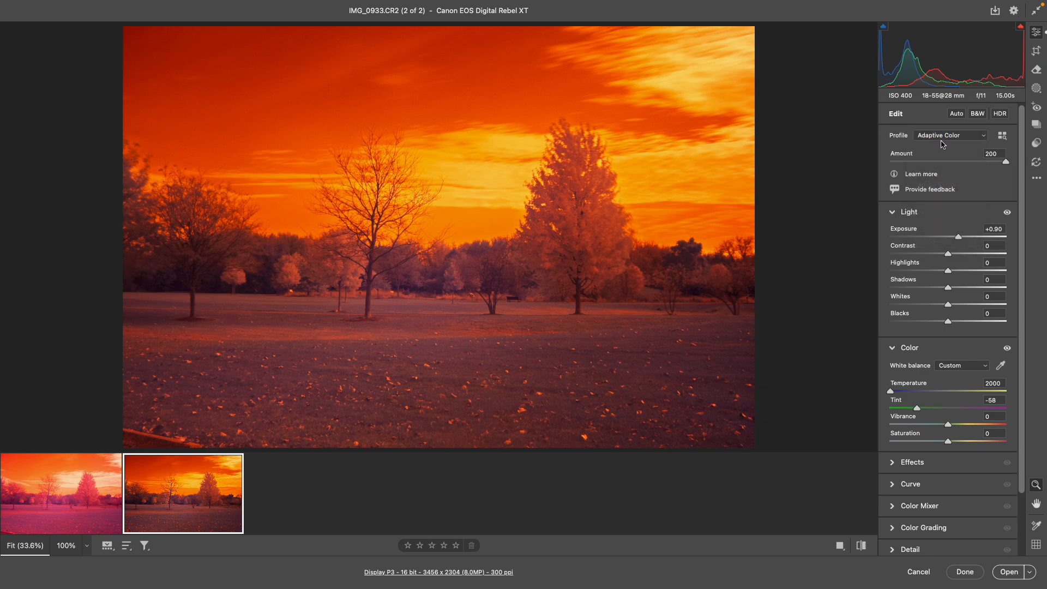
Step: Try the As Shot and Auto white balance settings on the photo
{"action": "left_click", "coordinate": [958, 367]}
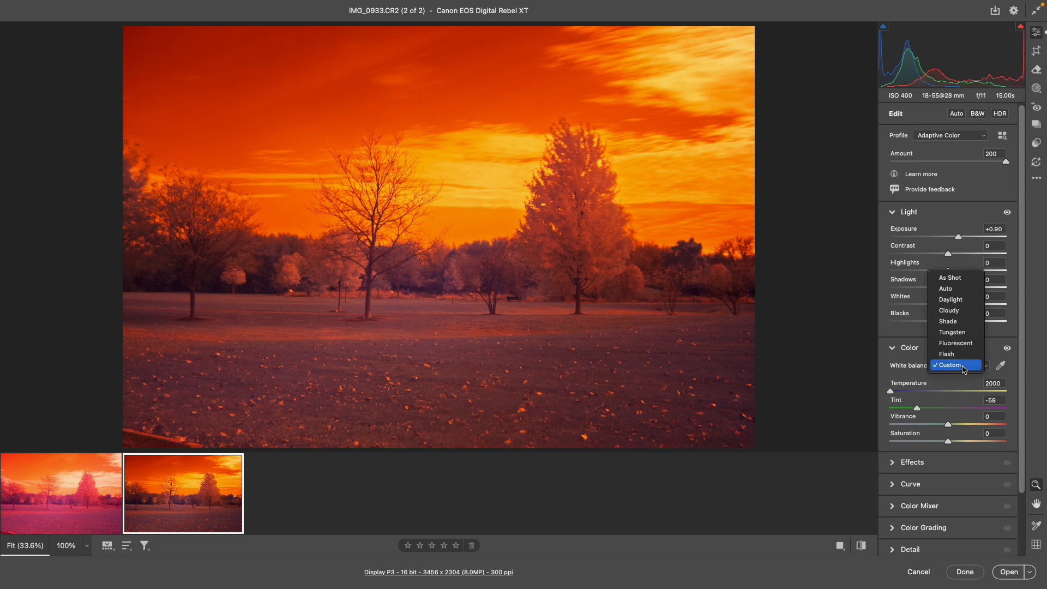
{"action": "left_click", "coordinate": [957, 279]}
{"action": "left_click", "coordinate": [958, 365]}
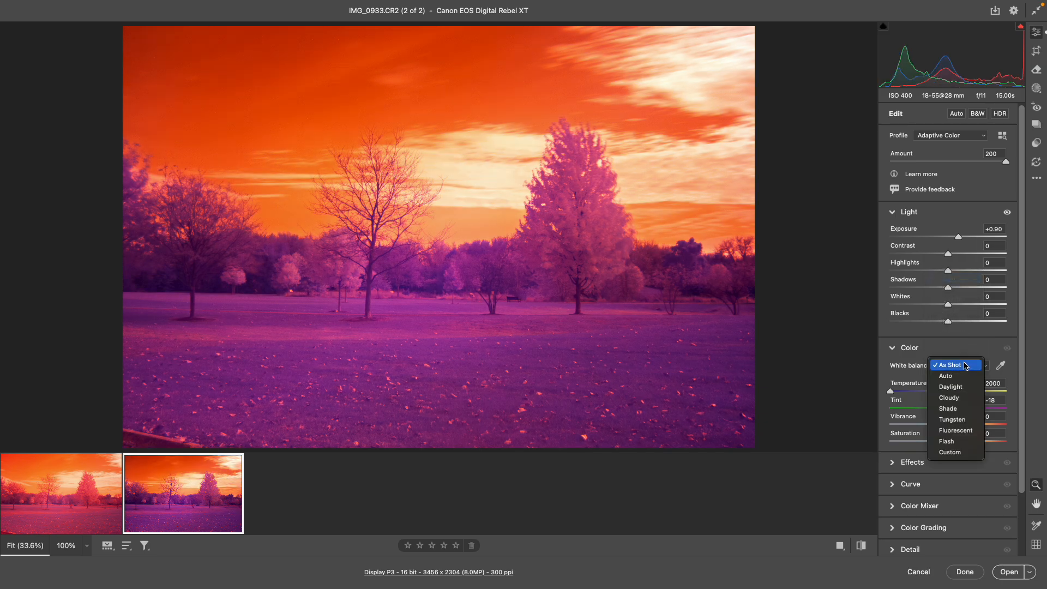
{"action": "left_click", "coordinate": [964, 377]}
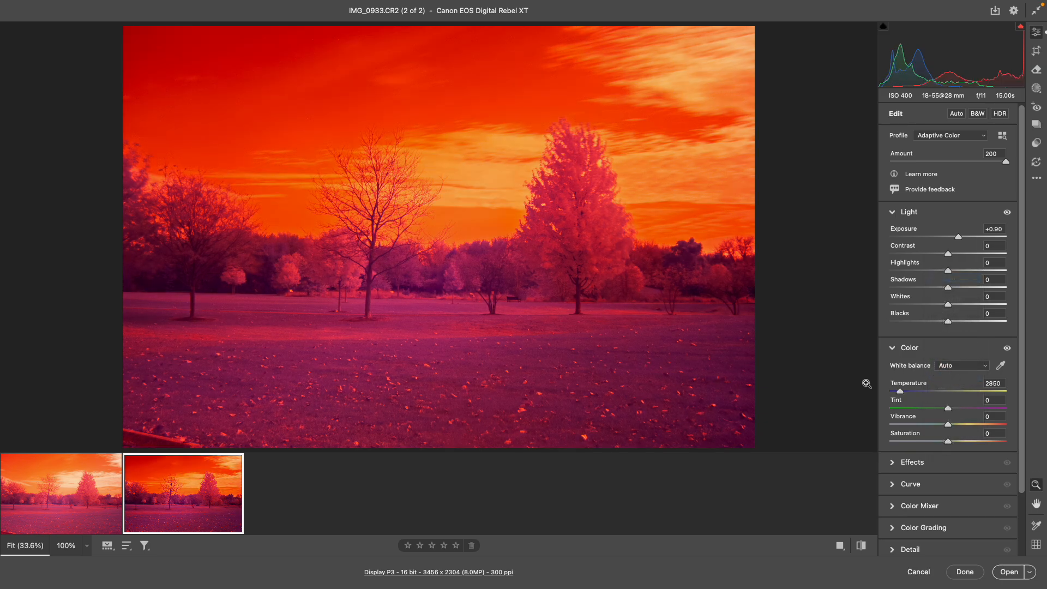
Step: Set a custom white balance by sampling the grass in the middle of the field
{"action": "left_click", "coordinate": [1001, 367]}
{"action": "left_click", "coordinate": [472, 355]}
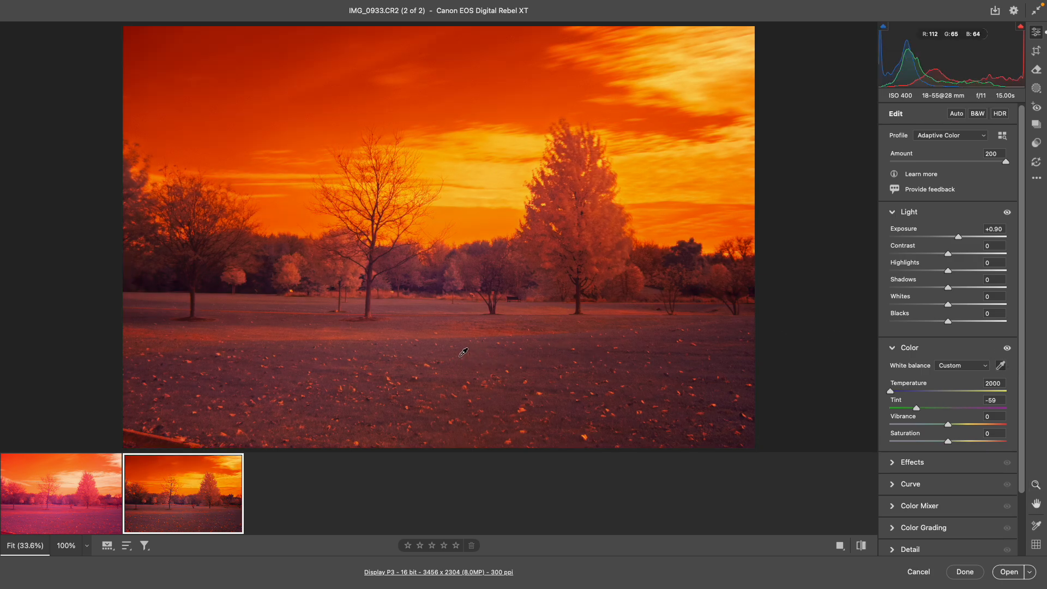
Step: Try the Adobe Landscape, Adobe Color, Adobe Portrait, Adobe Standard and Adobe Vivid profiles on the photo
{"action": "left_click", "coordinate": [969, 137]}
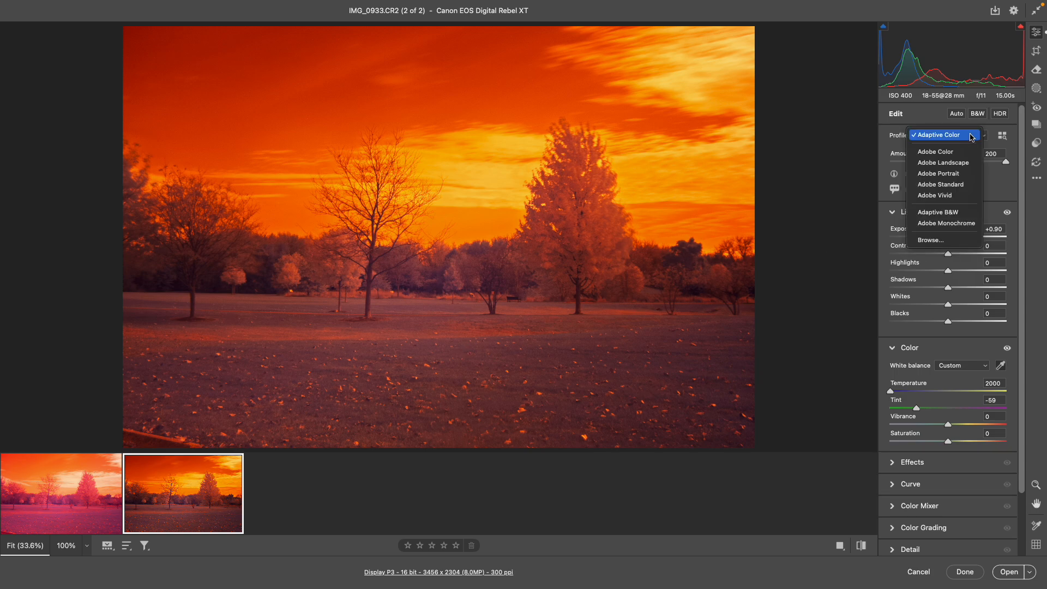
{"action": "left_click", "coordinate": [959, 163]}
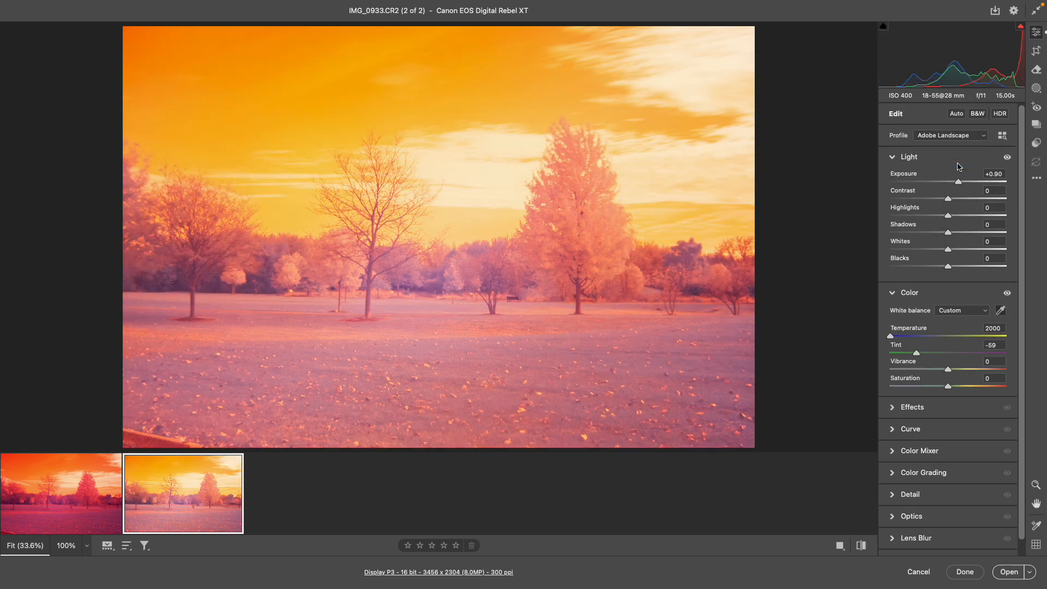
{"action": "left_click", "coordinate": [961, 139]}
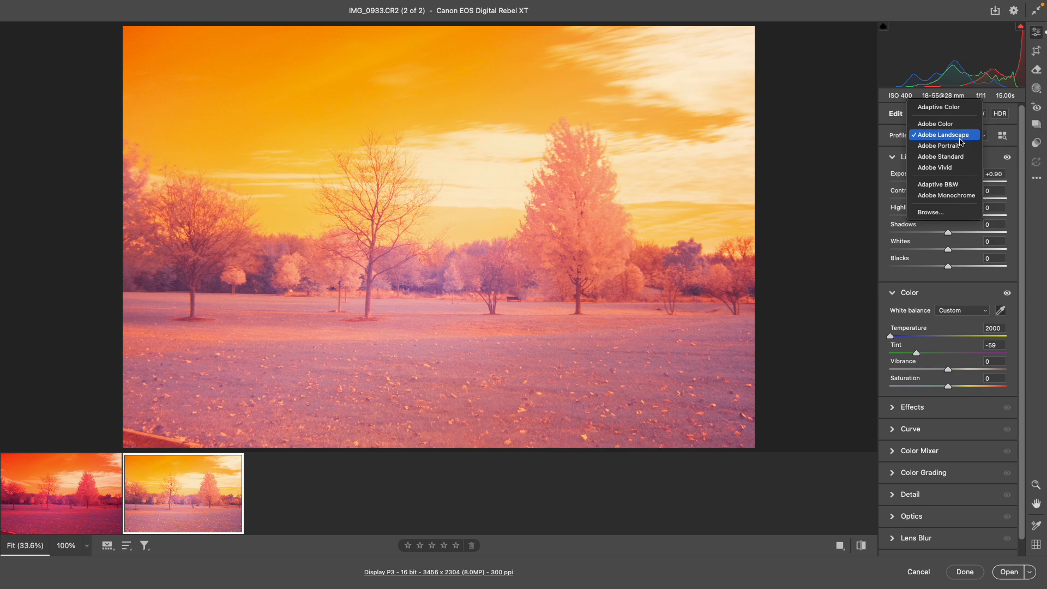
{"action": "left_click", "coordinate": [943, 124]}
{"action": "left_click", "coordinate": [961, 136]}
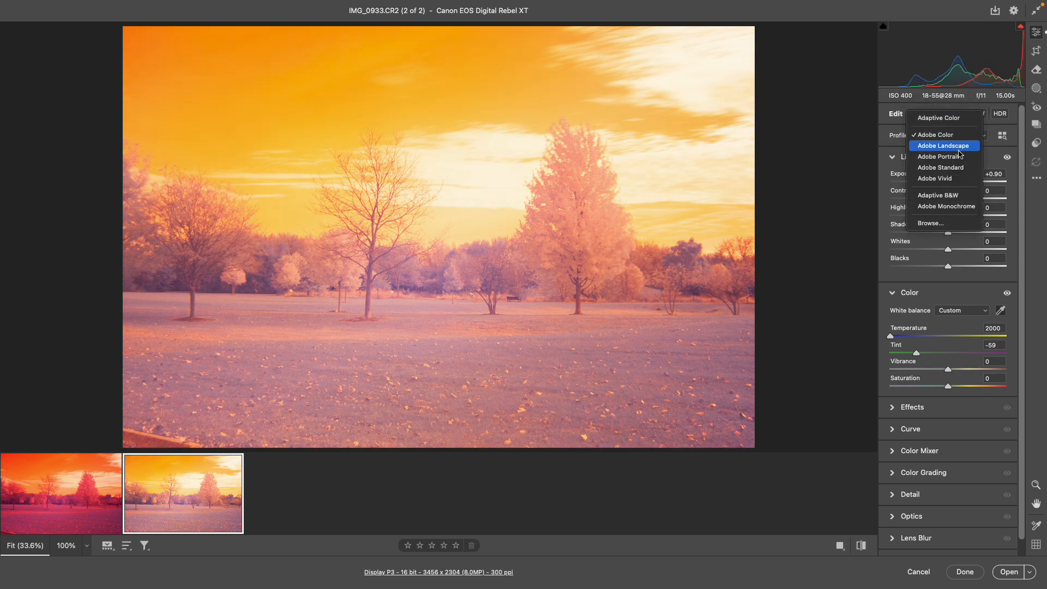
{"action": "left_click", "coordinate": [961, 156]}
{"action": "left_click", "coordinate": [962, 145]}
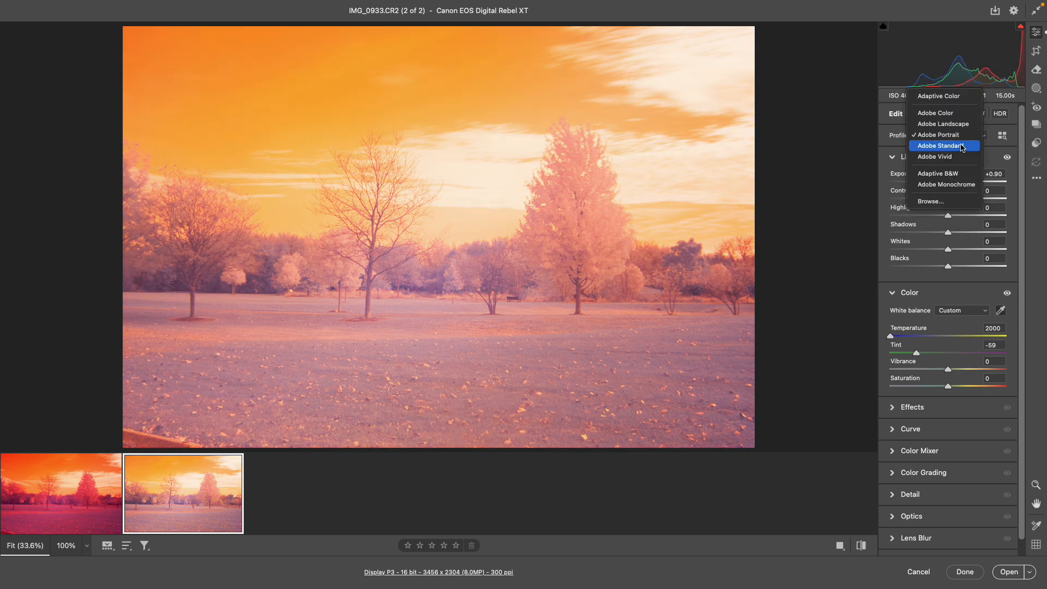
{"action": "left_click", "coordinate": [961, 146]}
{"action": "left_click", "coordinate": [961, 140]}
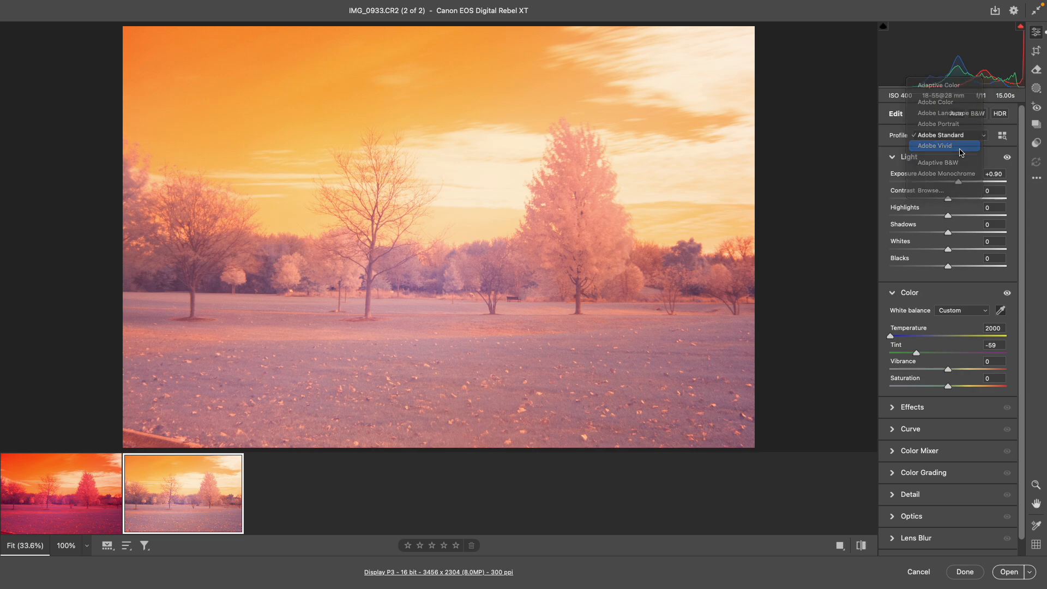
{"action": "left_click", "coordinate": [962, 146]}
Step: Try the Adaptive B&W and Adobe Monochrome profiles on the photo
{"action": "left_click", "coordinate": [962, 141]}
{"action": "left_click", "coordinate": [959, 151]}
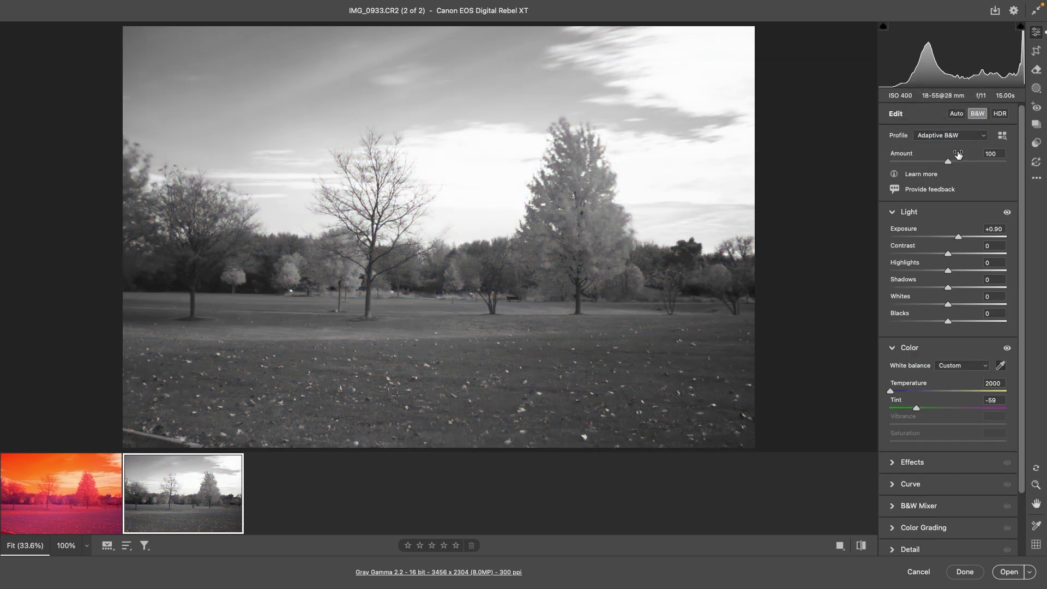
{"action": "left_click", "coordinate": [959, 138]}
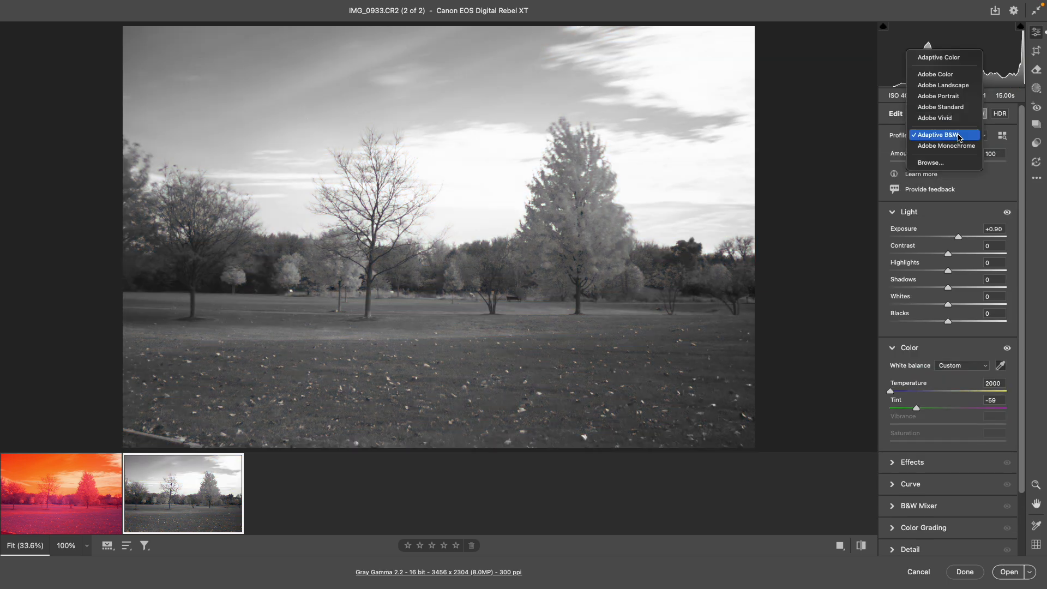
{"action": "left_click", "coordinate": [959, 146]}
Step: Apply the Adaptive Color profile and open the photo in Photoshop
{"action": "left_click", "coordinate": [959, 140]}
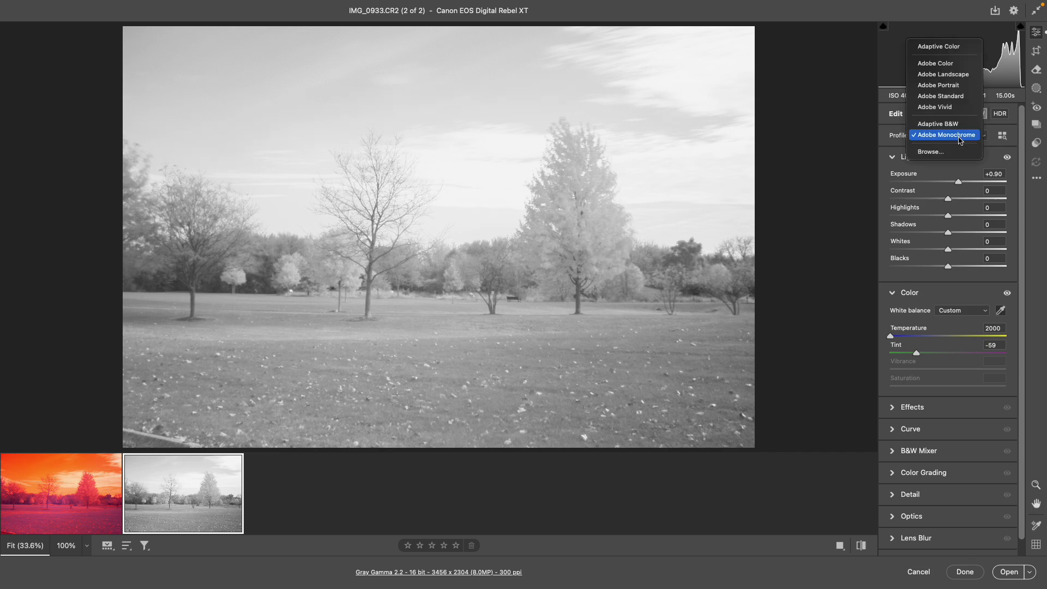
{"action": "left_click", "coordinate": [947, 45]}
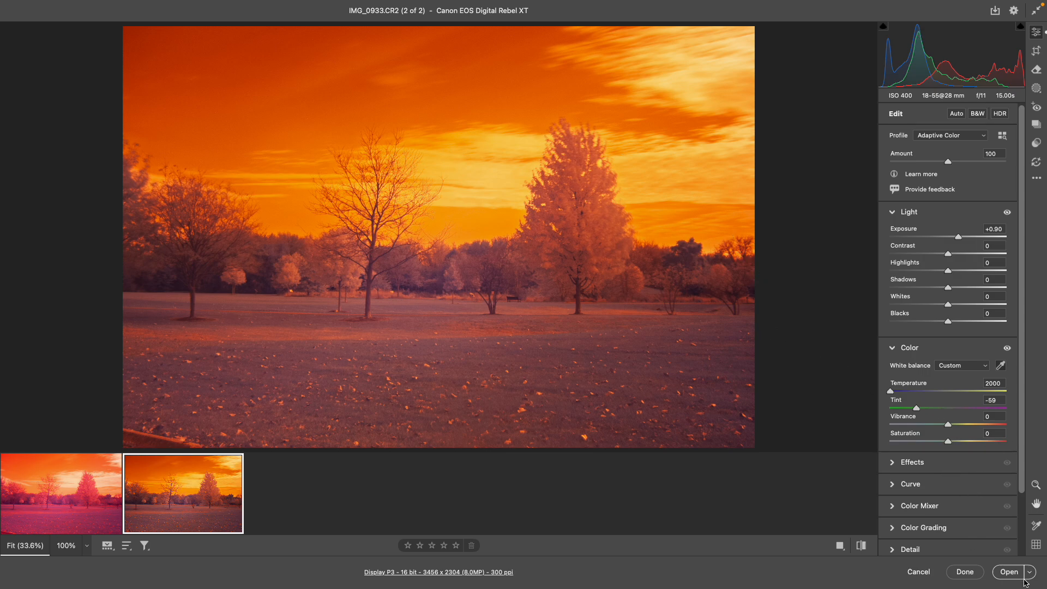
{"action": "left_click", "coordinate": [1009, 572]}
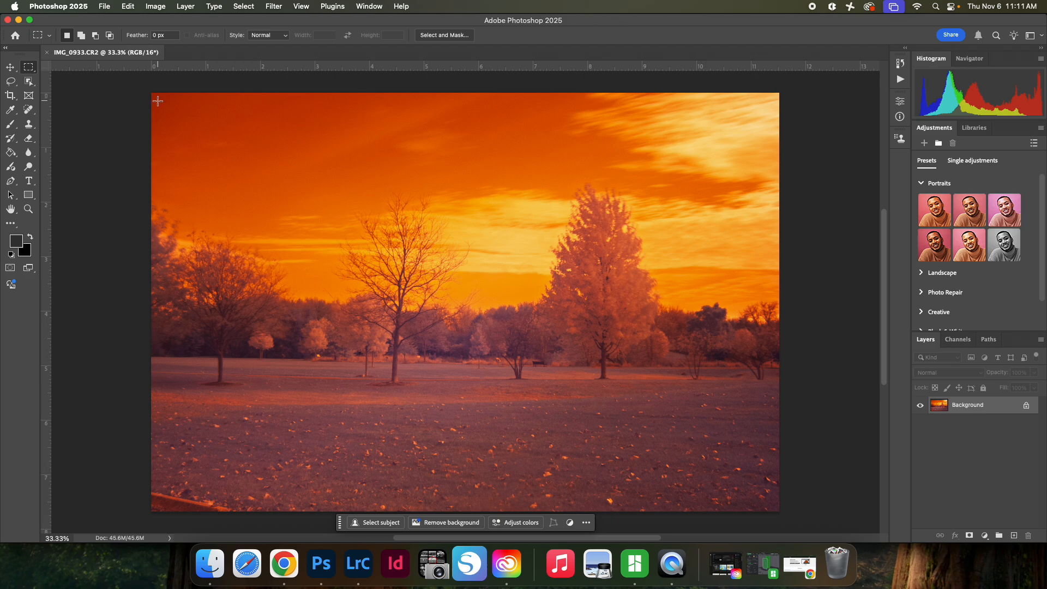
{"action": "left_click", "coordinate": [155, 7]}
{"action": "mouse_move", "coordinate": [175, 38]}
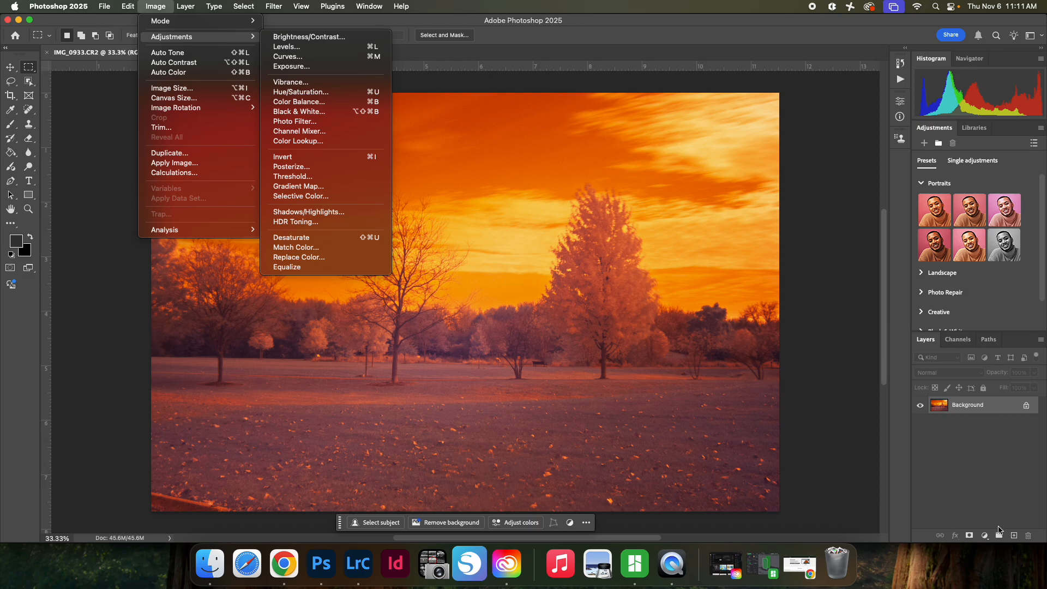
{"action": "left_click", "coordinate": [975, 506]}
Step: Add a Black & White adjustment layer above the Background with the Default preset
{"action": "left_click", "coordinate": [984, 536]}
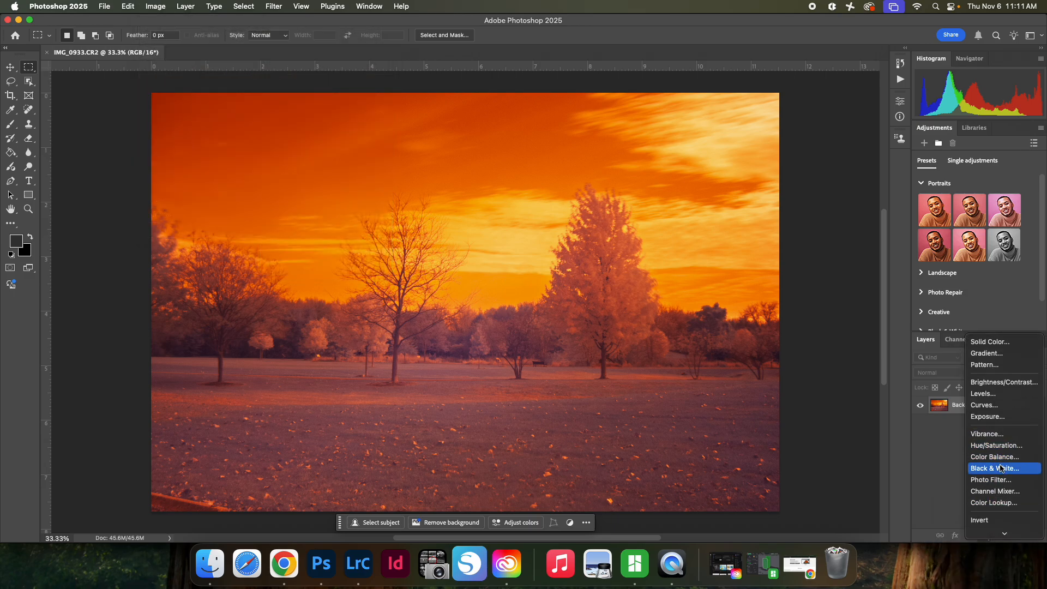
{"action": "left_click", "coordinate": [1000, 469]}
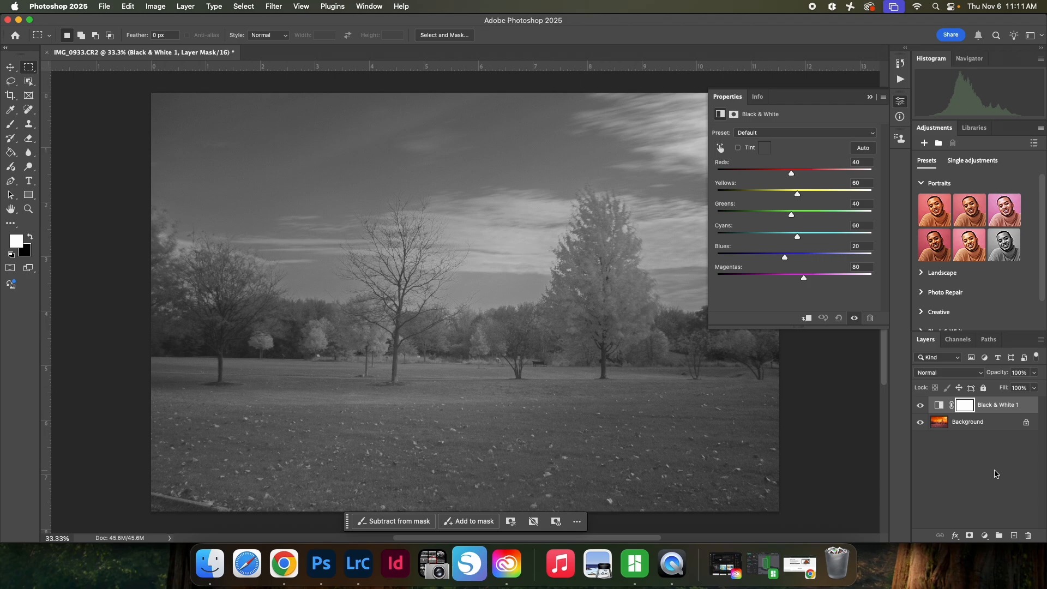
{"action": "left_click", "coordinate": [869, 97]}
Step: Add a Curves adjustment layer with black input 30 and white input 216, shaped into an S-curve with a shadow point at input 77, output 45
{"action": "left_click", "coordinate": [984, 535]}
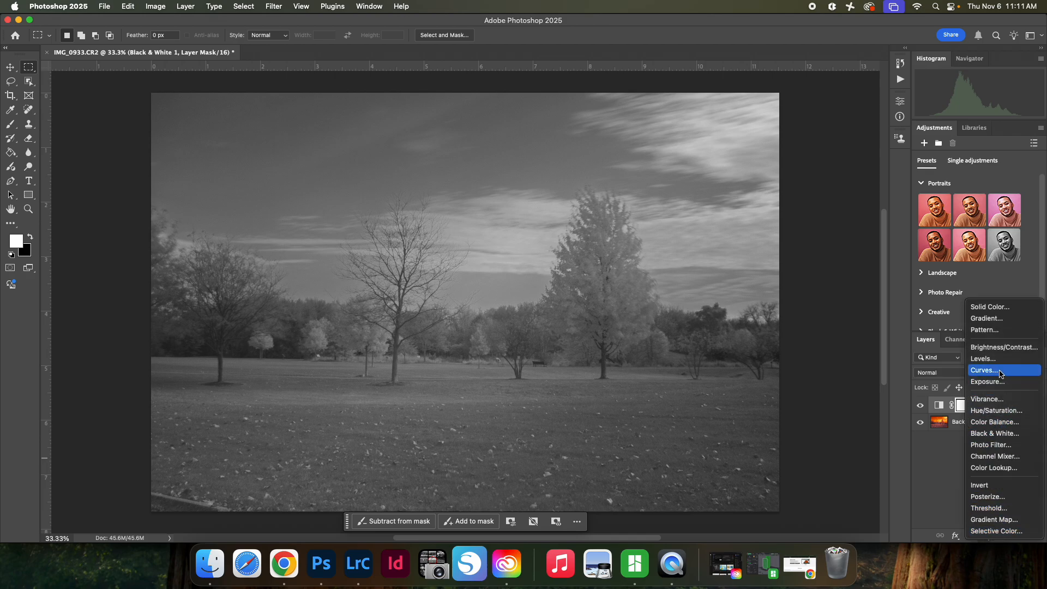
{"action": "left_click", "coordinate": [1001, 374]}
{"action": "left_click_drag", "start_coordinate": [861, 285], "coordinate": [844, 295]}
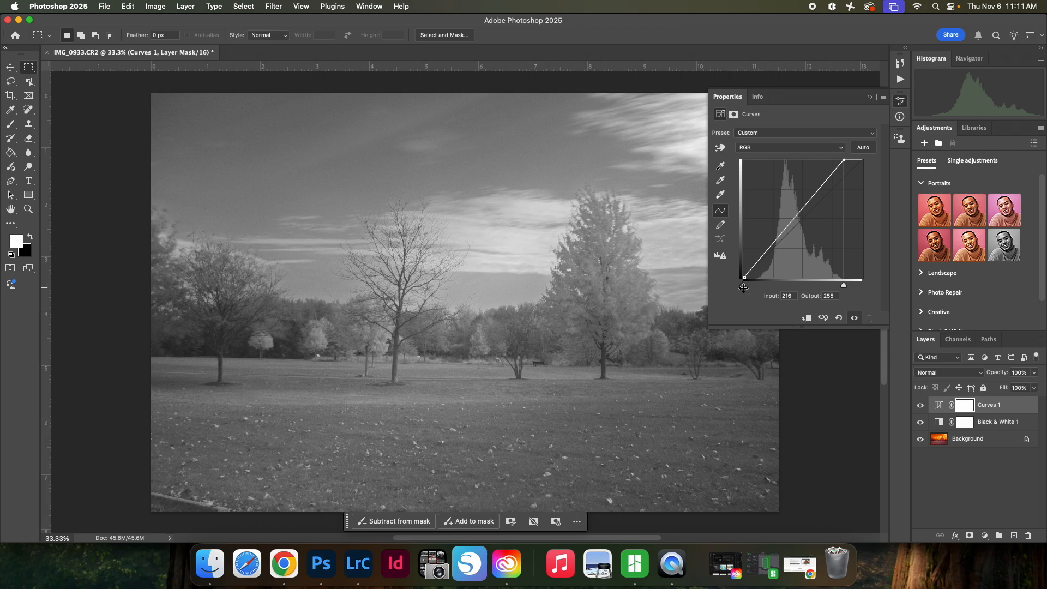
{"action": "left_click_drag", "start_coordinate": [743, 285], "coordinate": [758, 289]}
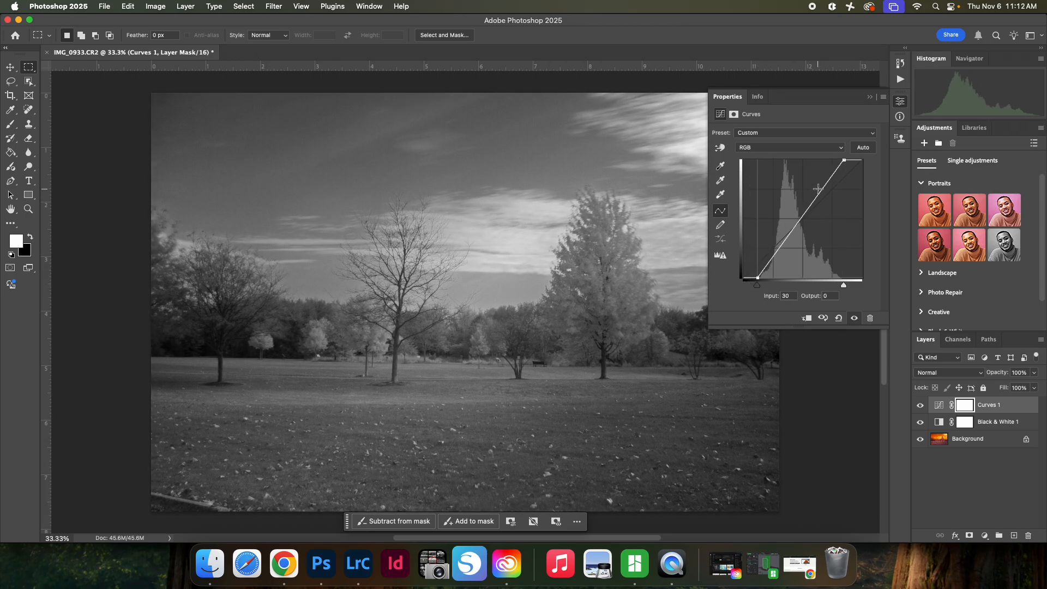
{"action": "left_click_drag", "start_coordinate": [823, 189], "coordinate": [822, 176]}
{"action": "left_click_drag", "start_coordinate": [779, 245], "coordinate": [780, 256]}
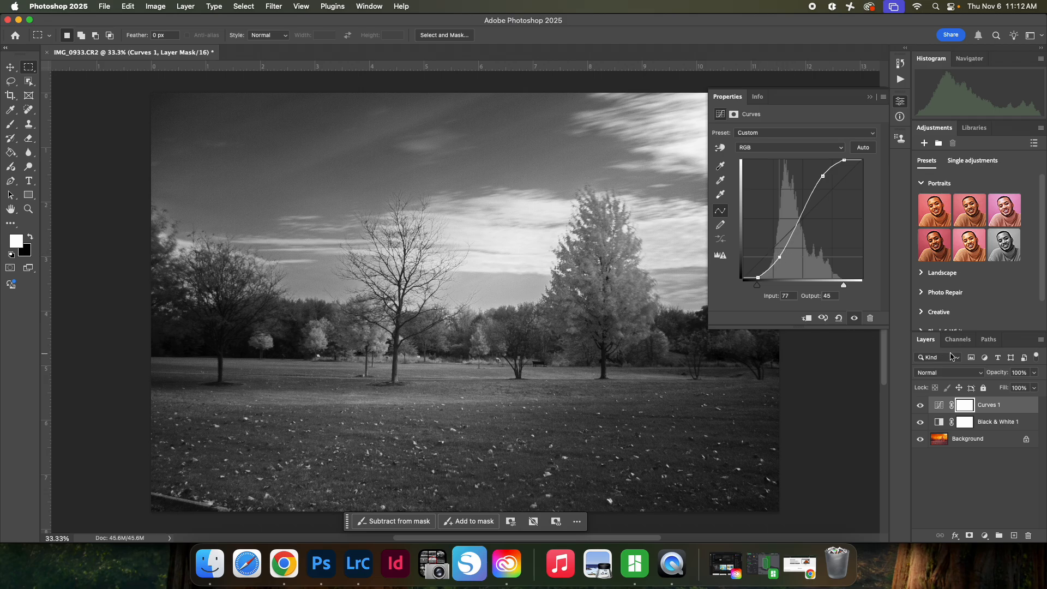
Step: Hide the Curves and Black & White adjustment layers
{"action": "left_click", "coordinate": [962, 496]}
{"action": "left_click_drag", "start_coordinate": [921, 422], "coordinate": [921, 404]}
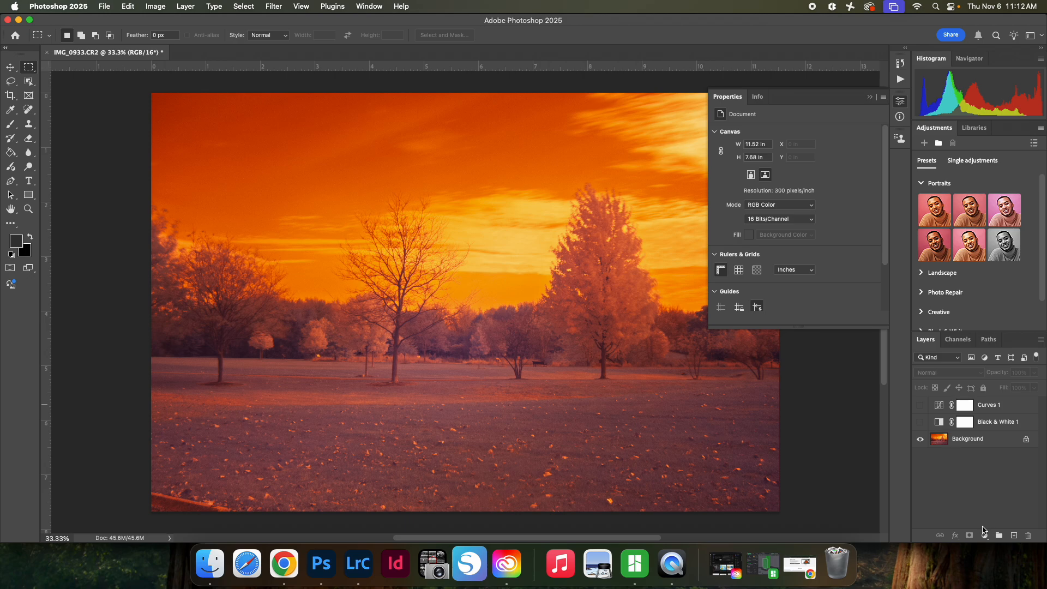
Step: Add a second Curves adjustment layer on top and set its gray point by sampling the foreground grass
{"action": "left_click", "coordinate": [983, 537]}
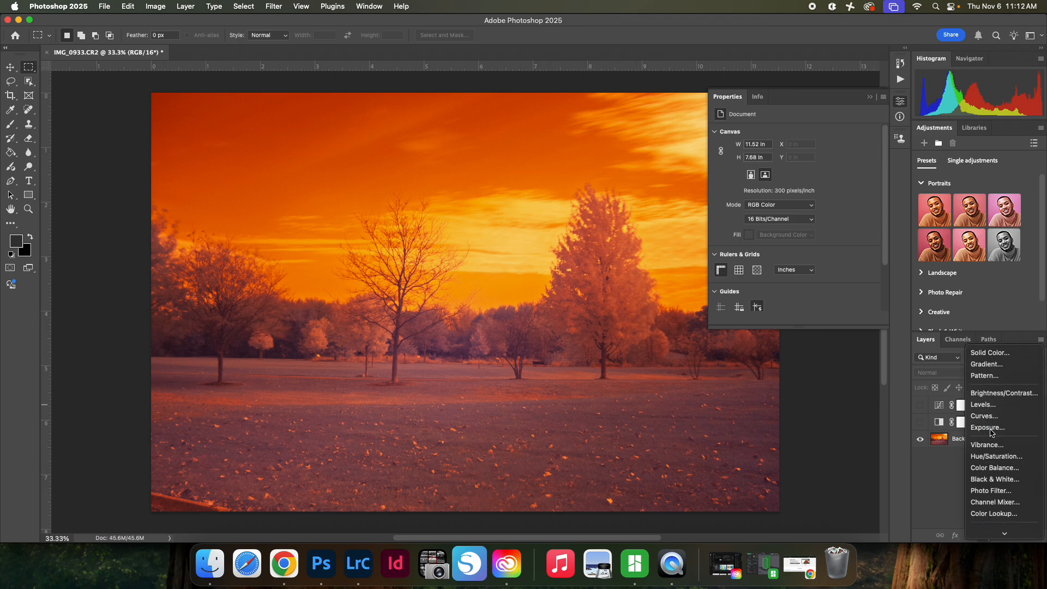
{"action": "left_click", "coordinate": [993, 418]}
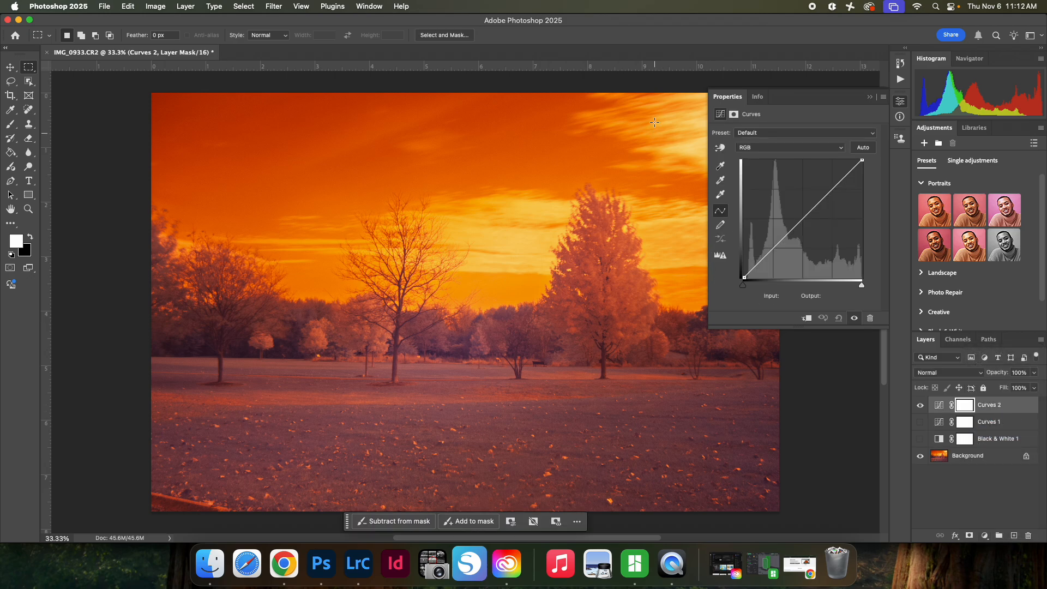
{"action": "left_click", "coordinate": [721, 180]}
{"action": "left_click", "coordinate": [532, 425]}
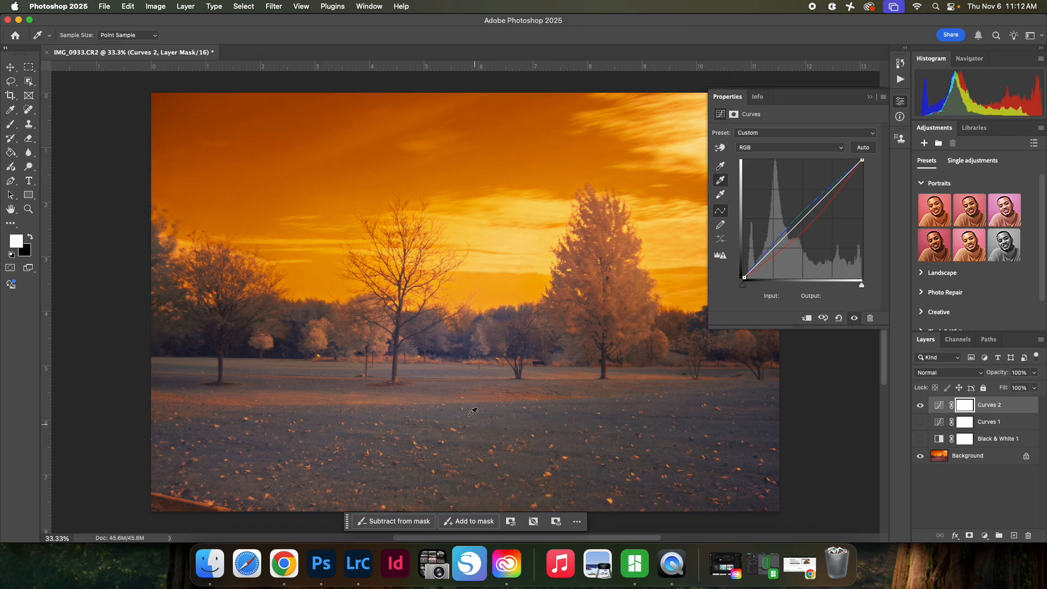
Step: Compare gray points sampled from the sky, the middle tree's base and the grass, ending on the lighter grass strip below the leftmost trees
{"action": "left_click", "coordinate": [459, 396]}
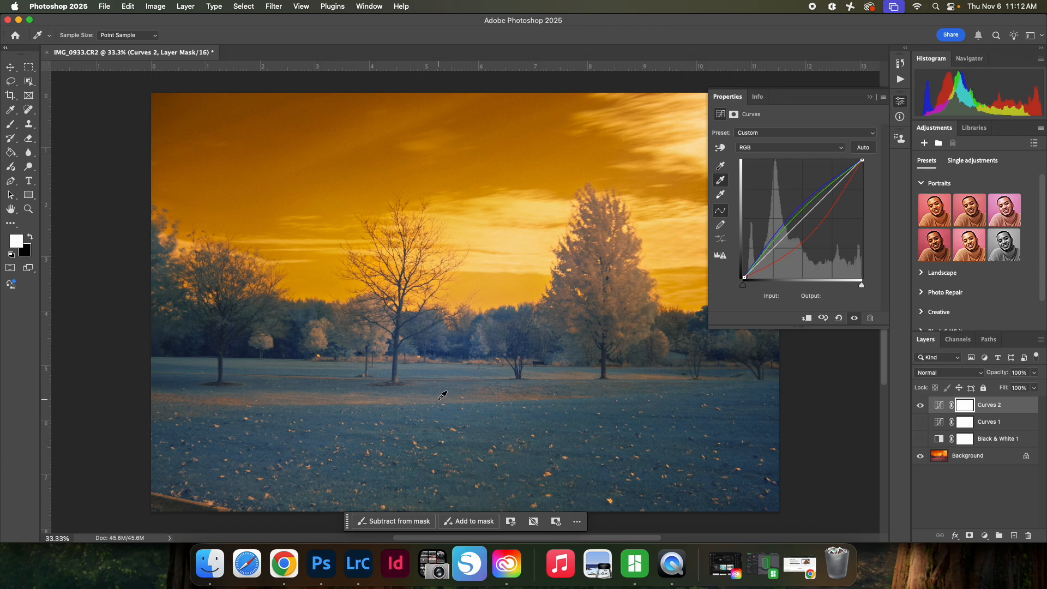
{"action": "left_click", "coordinate": [319, 272]}
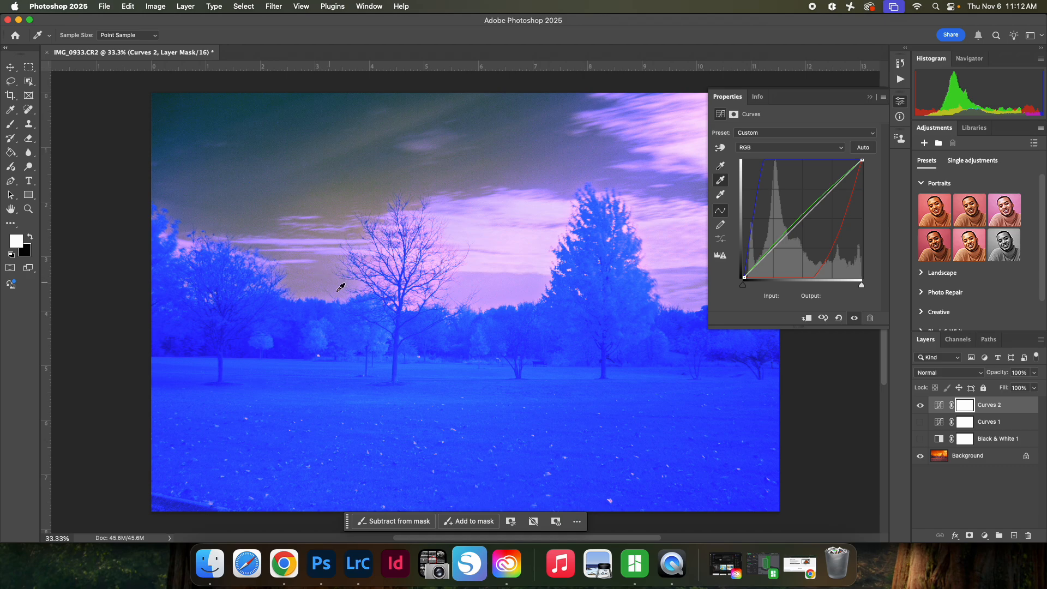
{"action": "left_click", "coordinate": [398, 369]}
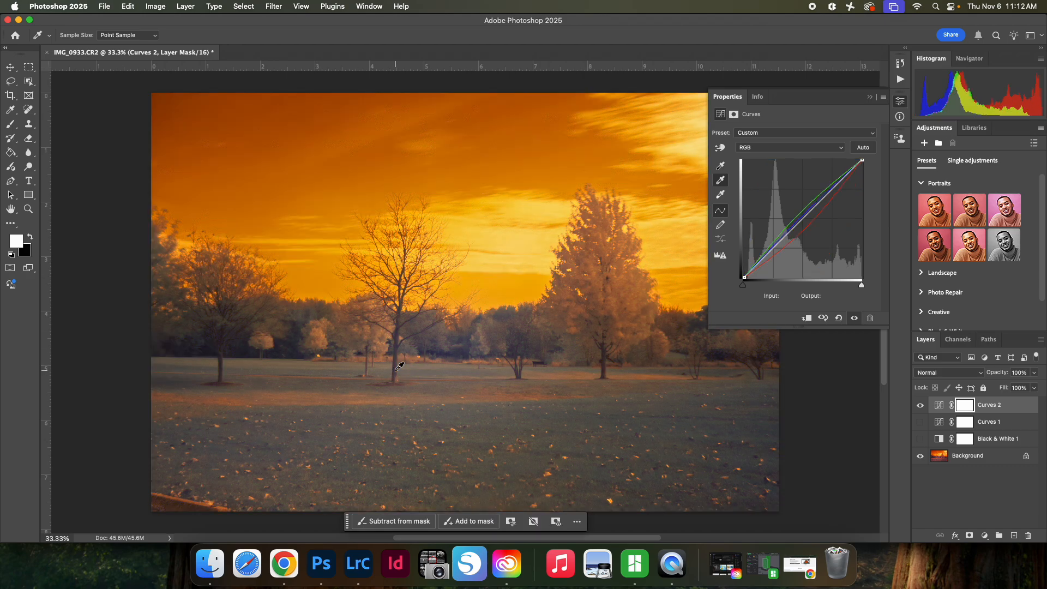
{"action": "left_click", "coordinate": [503, 418]}
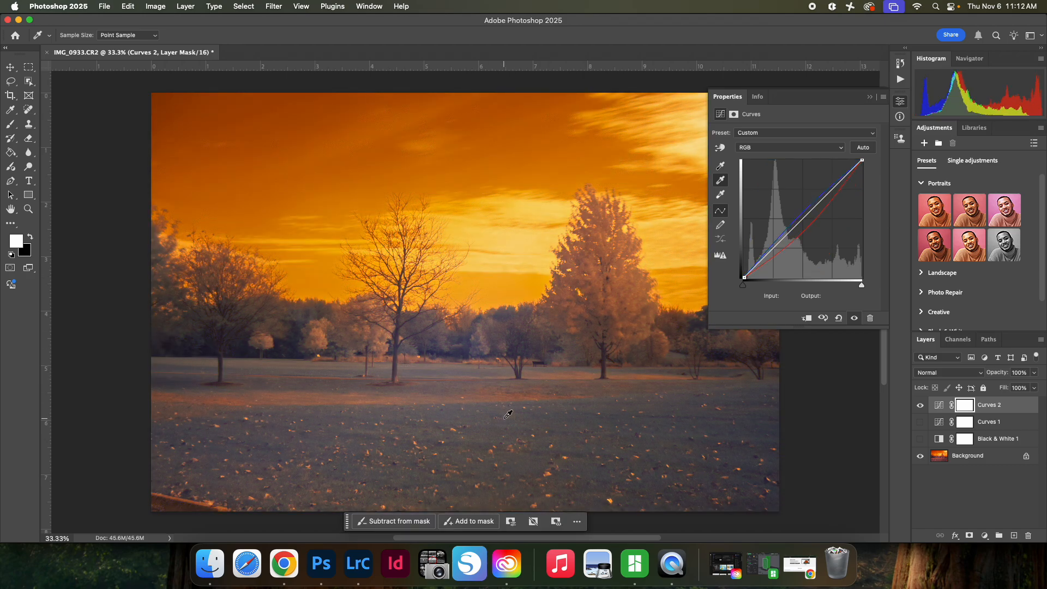
{"action": "left_click", "coordinate": [305, 397]}
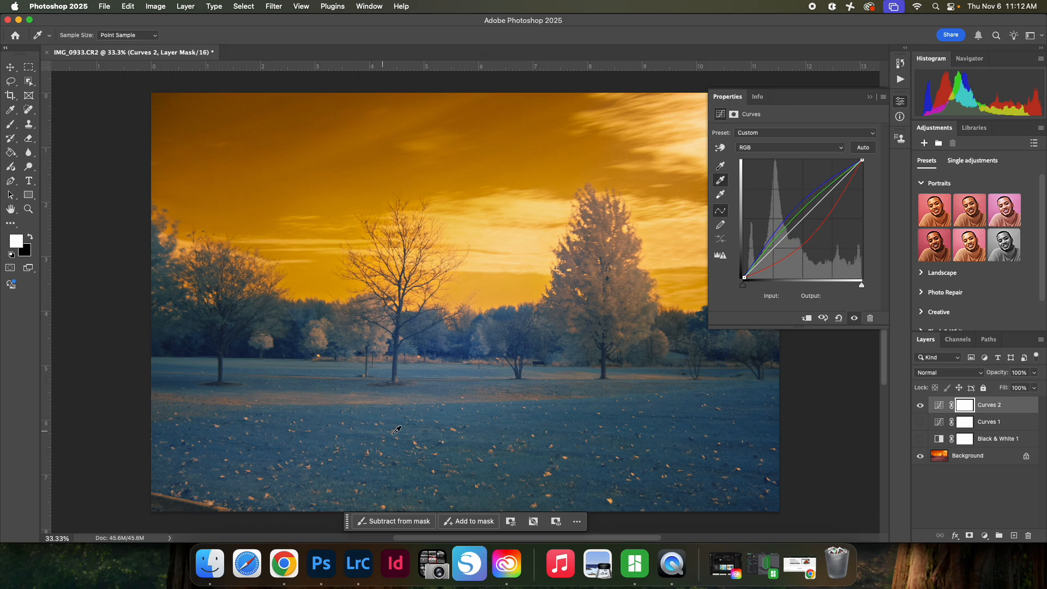
{"action": "left_click", "coordinate": [489, 428]}
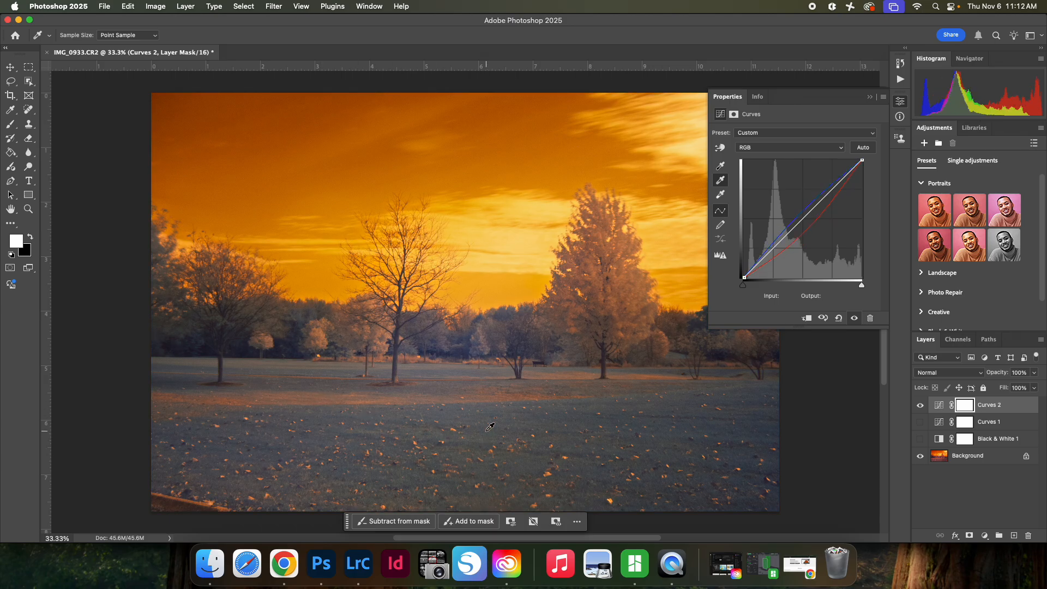
{"action": "left_click", "coordinate": [305, 396]}
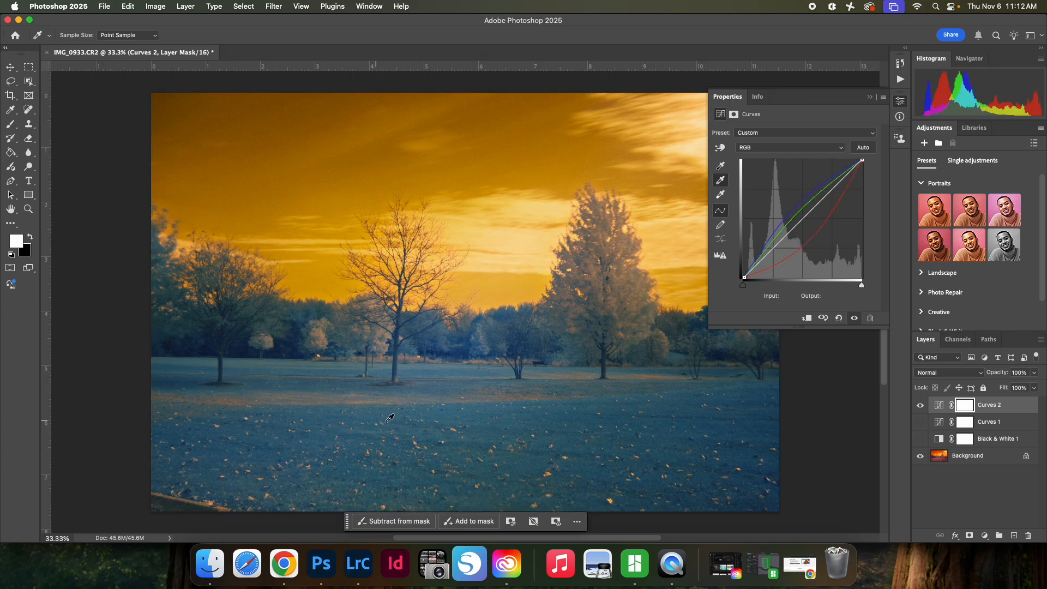
Step: Resample the gray point from the open foreground grass and raise the red curve to input 138, output 160
{"action": "left_click", "coordinate": [518, 422]}
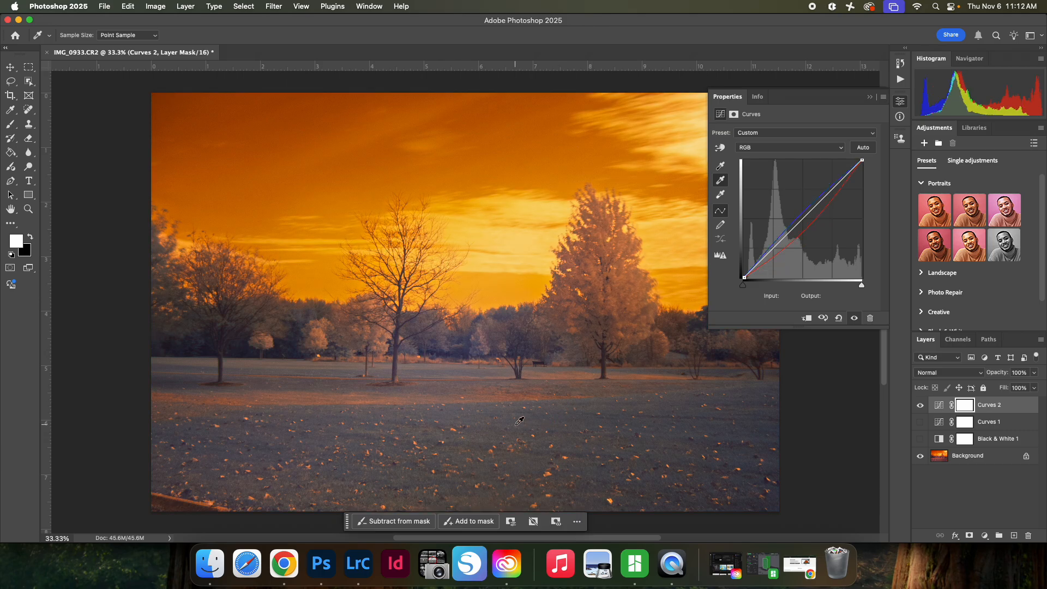
{"action": "left_click", "coordinate": [799, 148]}
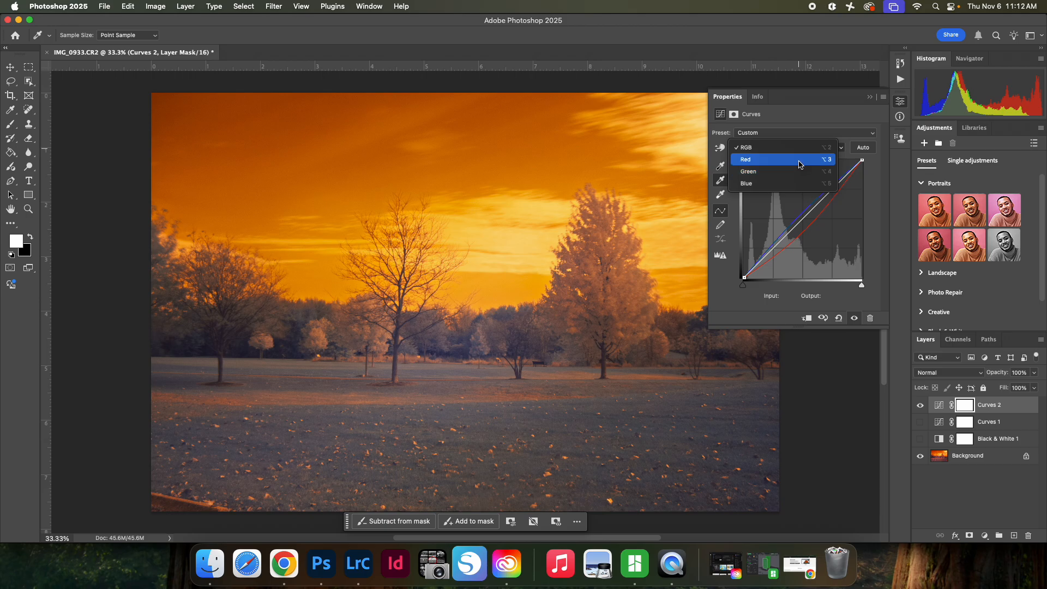
{"action": "left_click", "coordinate": [799, 164]}
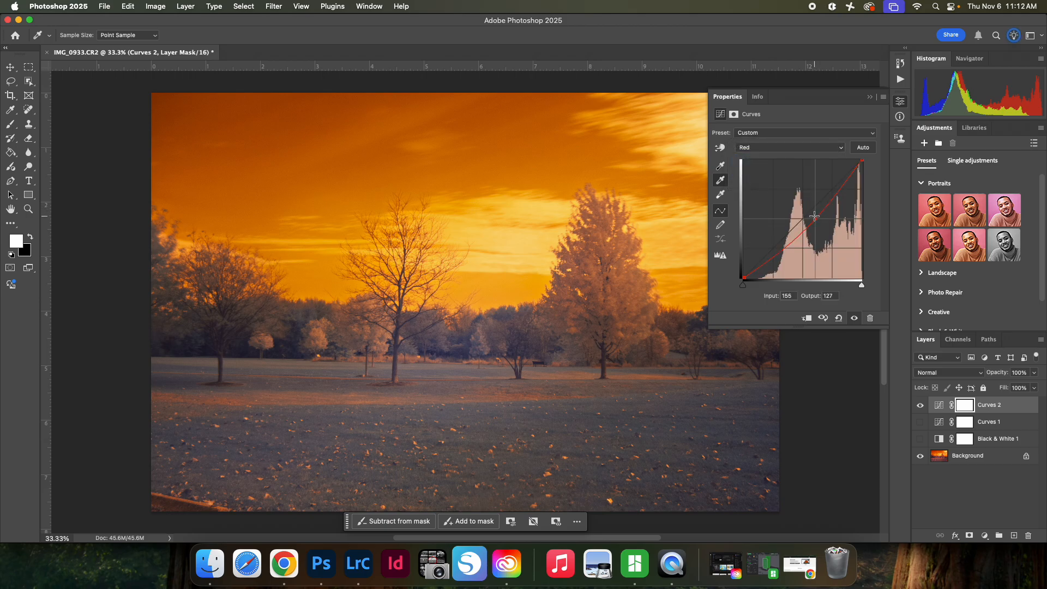
{"action": "left_click_drag", "start_coordinate": [809, 208], "coordinate": [807, 203]}
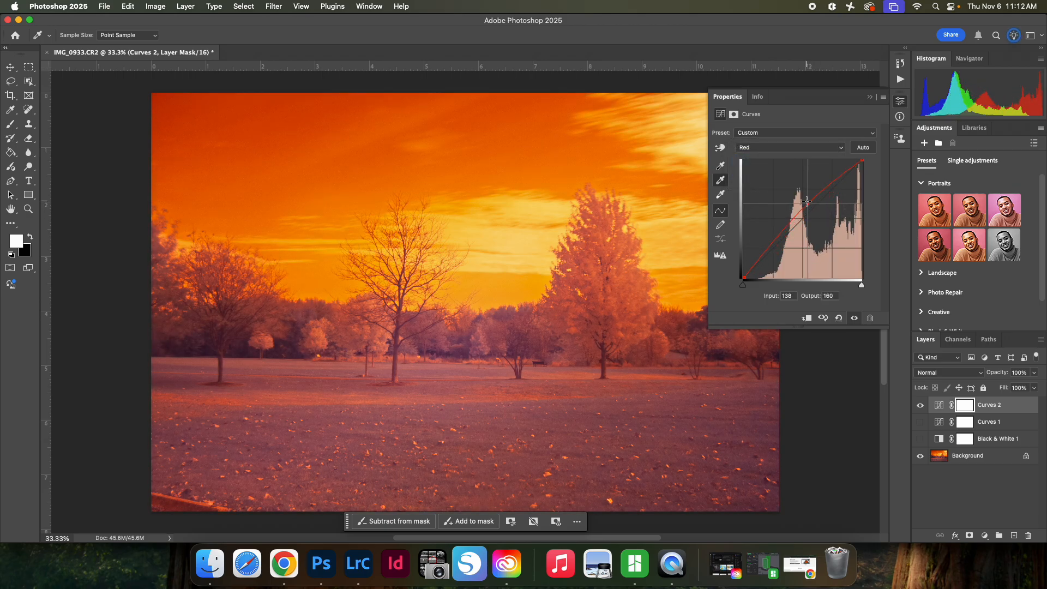
Step: Raise the blue curve to input 100, output 159, and lower the red curve to input 152, output 127
{"action": "left_click", "coordinate": [792, 150]}
{"action": "left_click", "coordinate": [794, 171]}
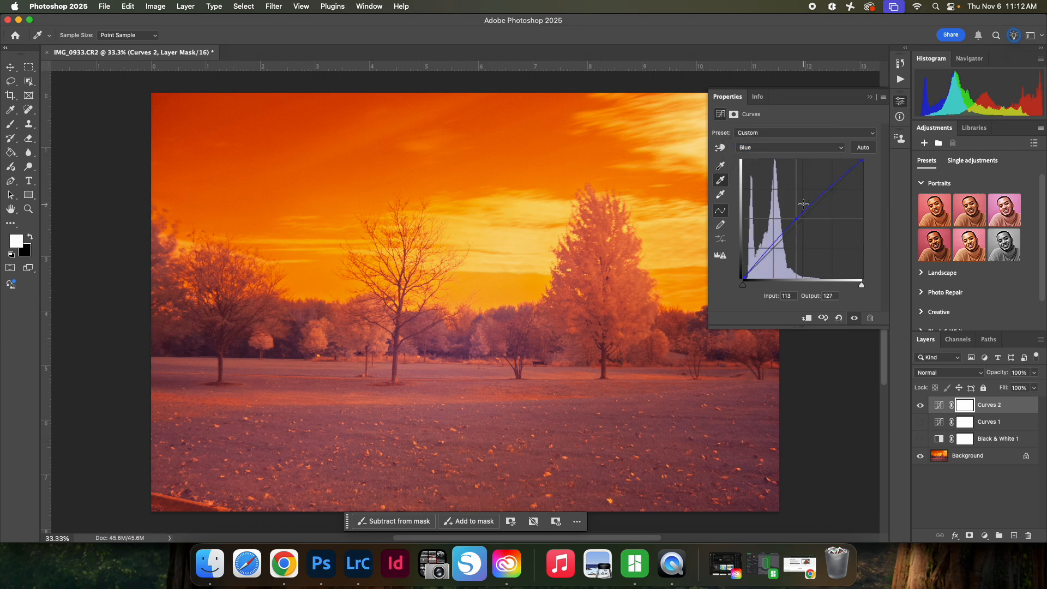
{"action": "left_click_drag", "start_coordinate": [799, 215], "coordinate": [794, 202]}
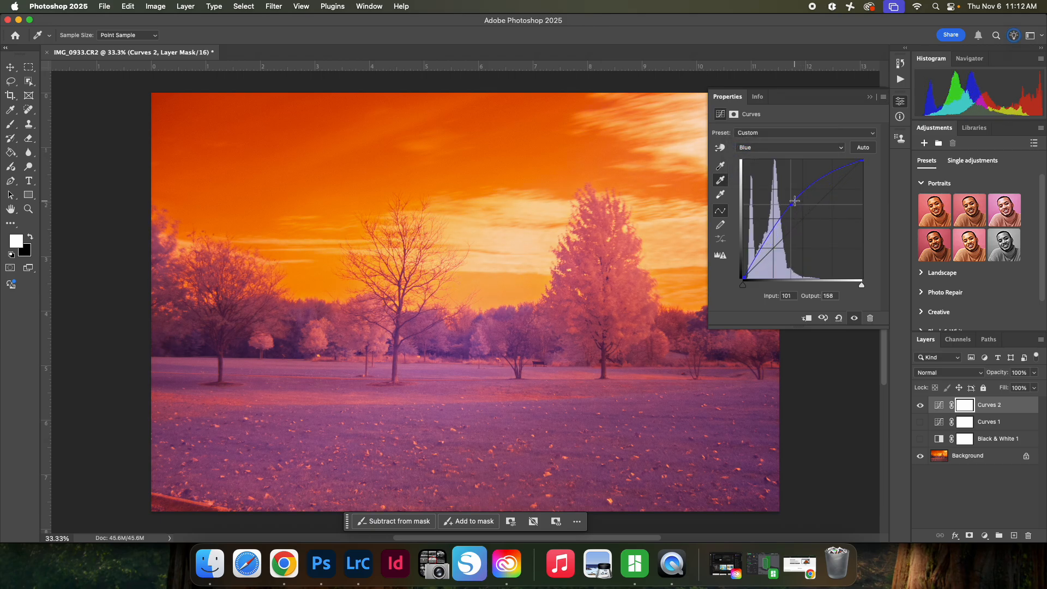
{"action": "left_click", "coordinate": [794, 147]}
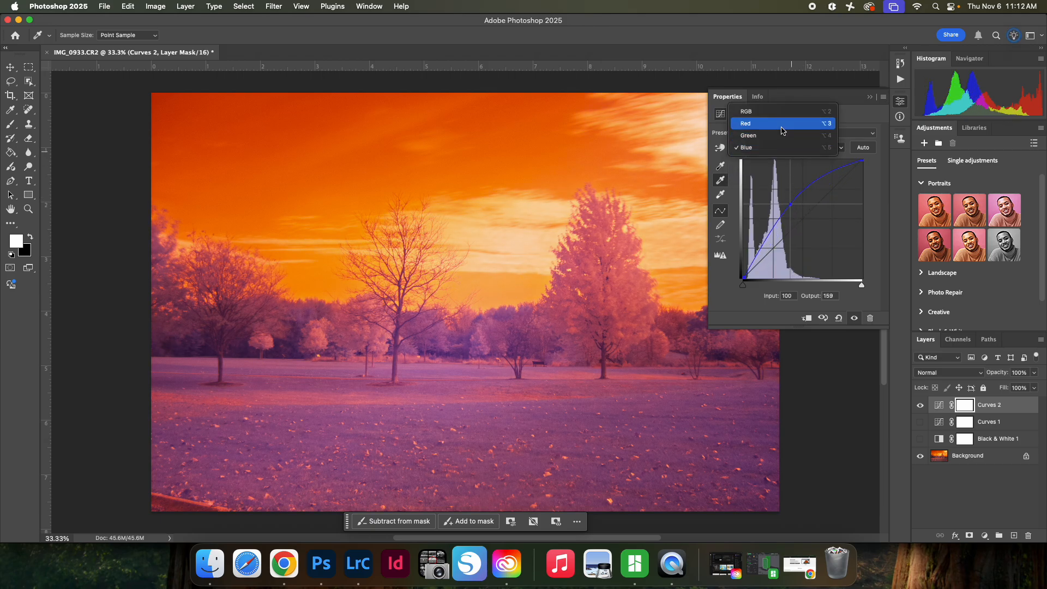
{"action": "left_click", "coordinate": [794, 125]}
{"action": "left_click_drag", "start_coordinate": [807, 205], "coordinate": [814, 220]}
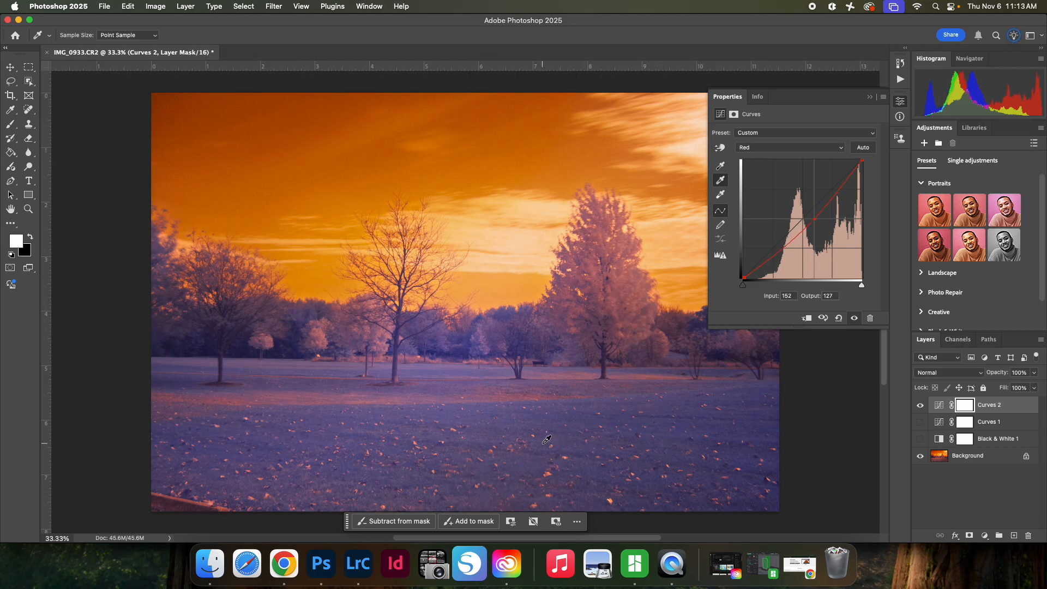
Step: Add a Channel Mixer adjustment layer above the second Curves layer
{"action": "left_click", "coordinate": [981, 497]}
{"action": "left_click", "coordinate": [998, 413]}
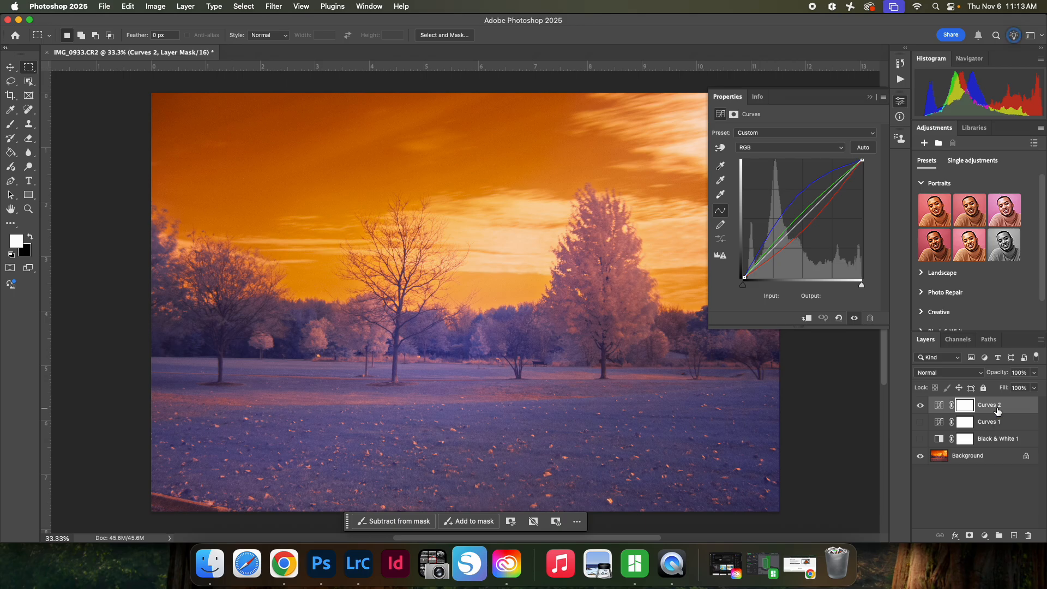
{"action": "left_click", "coordinate": [984, 536]}
{"action": "mouse_move", "coordinate": [988, 539]}
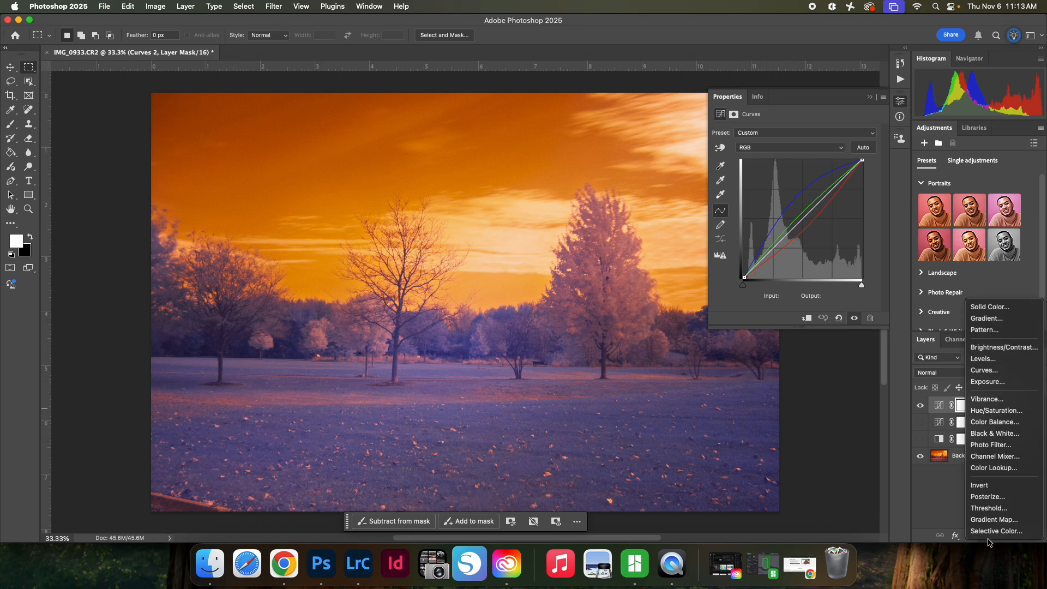
{"action": "left_click", "coordinate": [1006, 459]}
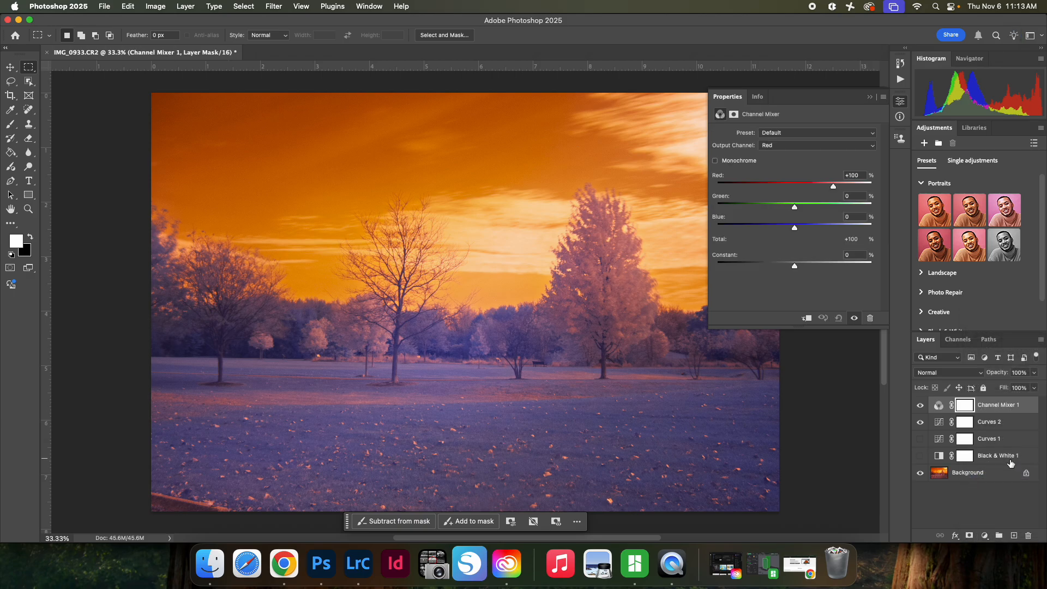
Step: For the Channel Mixer's Red output channel, set Red to 0% and Blue to 100%
{"action": "left_click", "coordinate": [802, 144]}
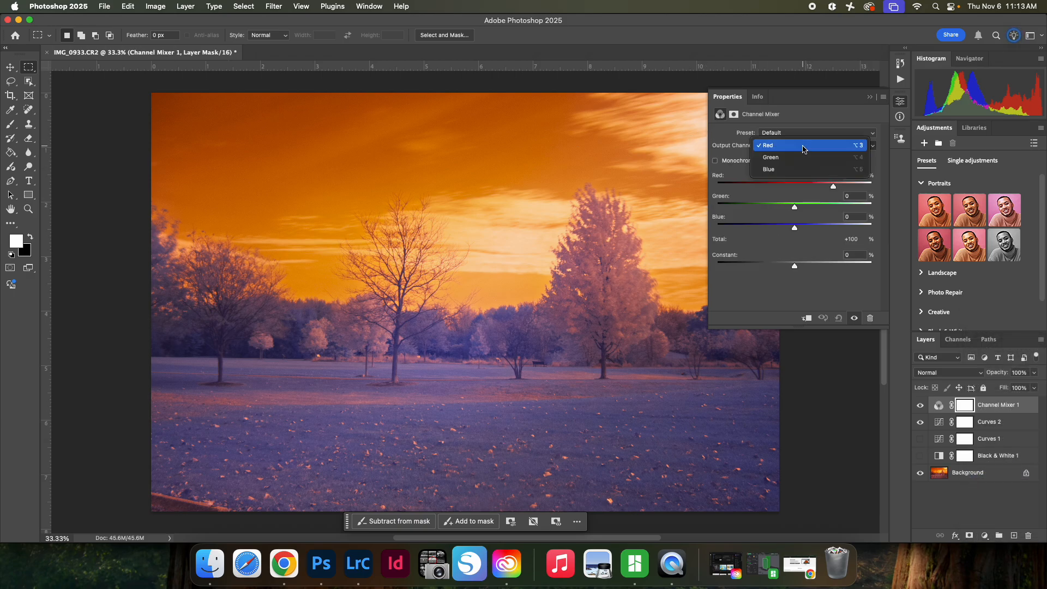
{"action": "left_click", "coordinate": [806, 146]}
{"action": "left_click_drag", "start_coordinate": [833, 187], "coordinate": [794, 193]}
{"action": "left_click_drag", "start_coordinate": [856, 179], "coordinate": [824, 177]}
{"action": "type", "text": "0"}
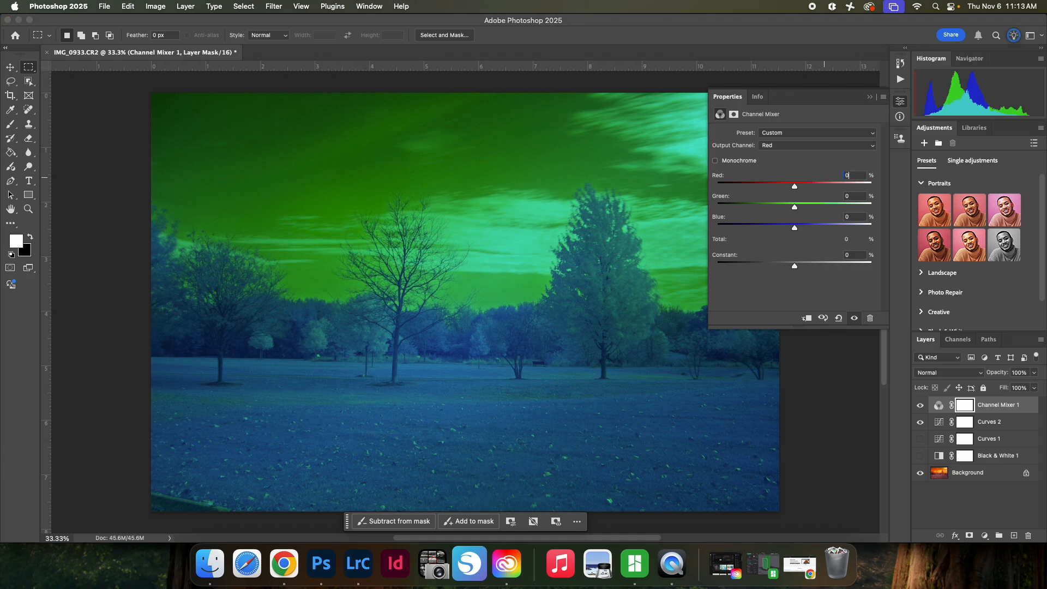
{"action": "left_click", "coordinate": [855, 216]}
{"action": "type", "text": "100"}
{"action": "key", "text": "Return"}
Step: For the Channel Mixer's Blue output channel, set Blue to 0% and Red to 100%
{"action": "left_click", "coordinate": [800, 145]}
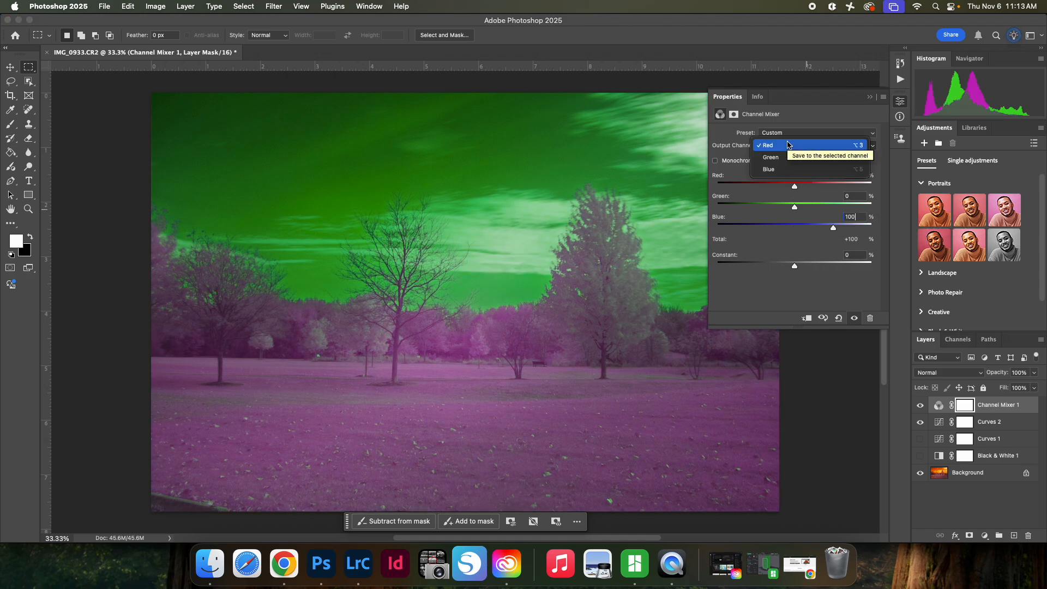
{"action": "left_click", "coordinate": [791, 170]}
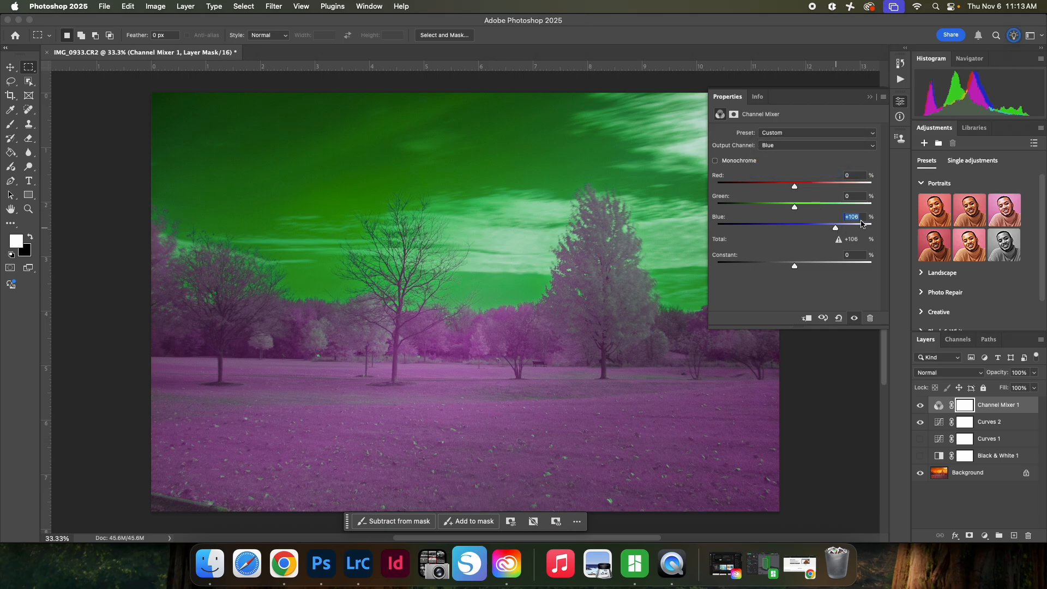
{"action": "key", "text": "BackSpace"}
{"action": "key", "text": "BackSpace"}
{"action": "key", "text": "BackSpace"}
{"action": "type", "text": "0"}
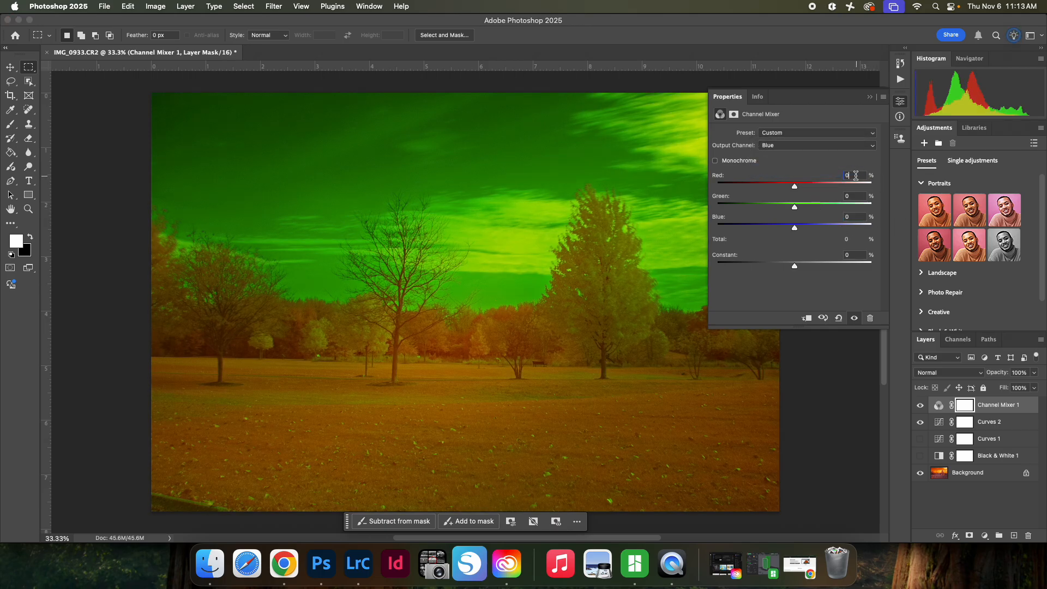
{"action": "left_click_drag", "start_coordinate": [855, 175], "coordinate": [767, 167]}
{"action": "type", "text": "100"}
{"action": "key", "text": "Return"}
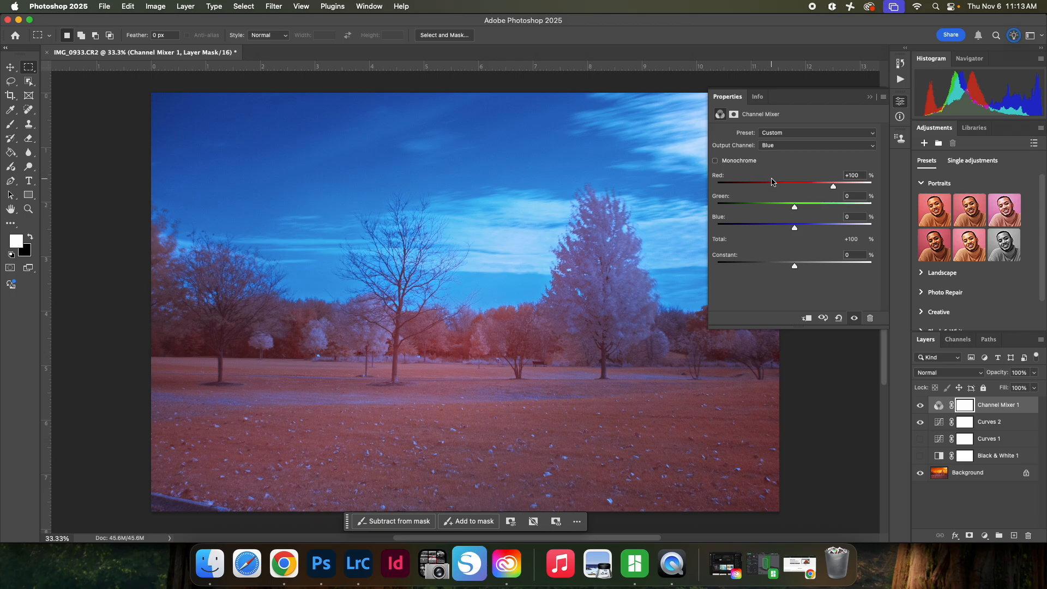
Step: Hide the second Curves layer and add a third Curves adjustment layer above the Channel Mixer
{"action": "left_click", "coordinate": [920, 422]}
{"action": "mouse_move", "coordinate": [1005, 409]}
{"action": "left_mouse_down"}
{"action": "mouse_move", "coordinate": [1006, 426]}
{"action": "mouse_move", "coordinate": [1007, 417]}
{"action": "left_mouse_up"}
{"action": "left_click", "coordinate": [984, 536]}
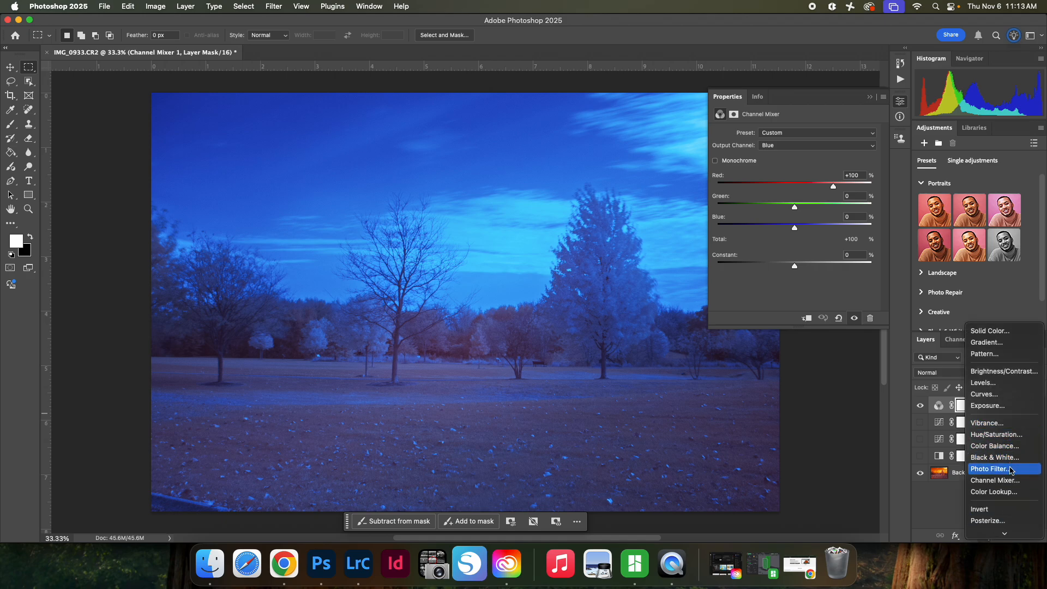
{"action": "left_click", "coordinate": [1003, 393]}
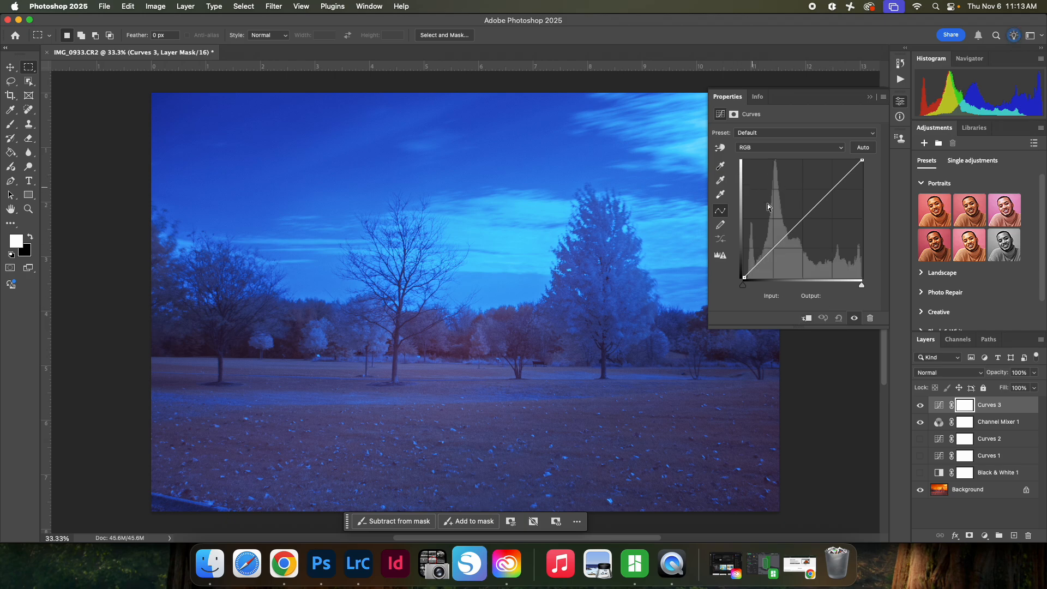
Step: Shape the RGB curve into an S-curve with a shadow point at input 70, output 54 and a highlight point at input 183, output 206
{"action": "left_click_drag", "start_coordinate": [820, 203], "coordinate": [828, 185]}
{"action": "left_click_drag", "start_coordinate": [775, 248], "coordinate": [777, 253]}
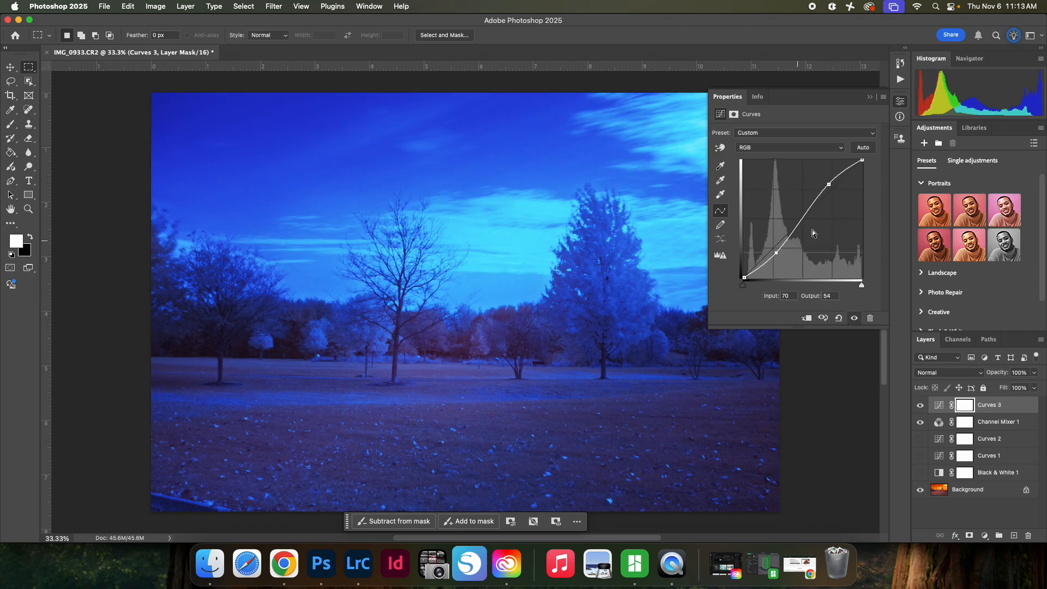
{"action": "left_click", "coordinate": [829, 184]}
Step: Lower the third Curves layer's blue curve to input 152, output 84, and its green curve to input 157, output 102
{"action": "left_click", "coordinate": [806, 148]}
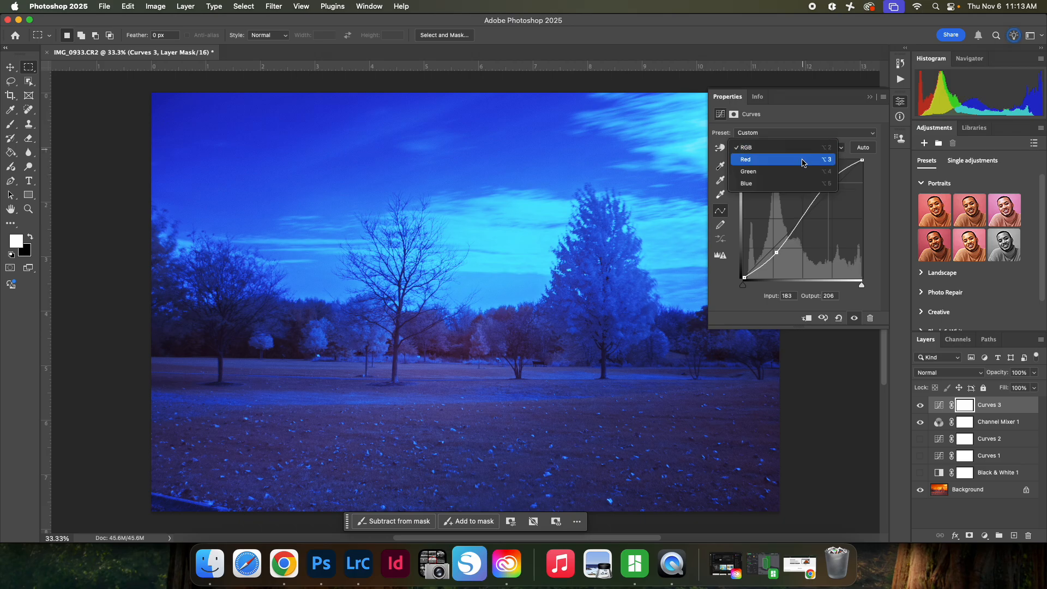
{"action": "left_click", "coordinate": [799, 183]}
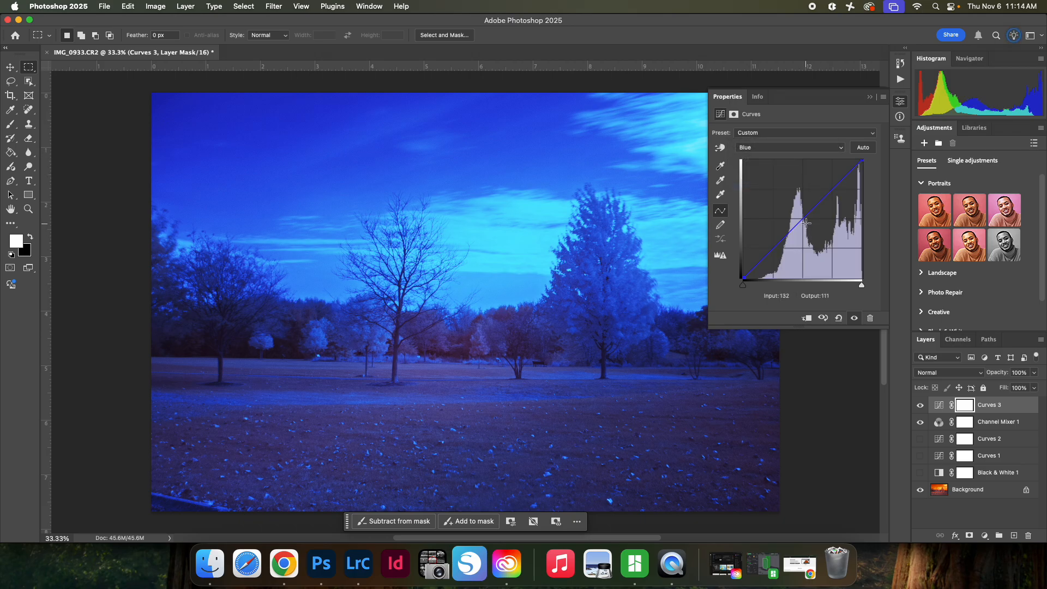
{"action": "left_click_drag", "start_coordinate": [807, 215], "coordinate": [814, 239]}
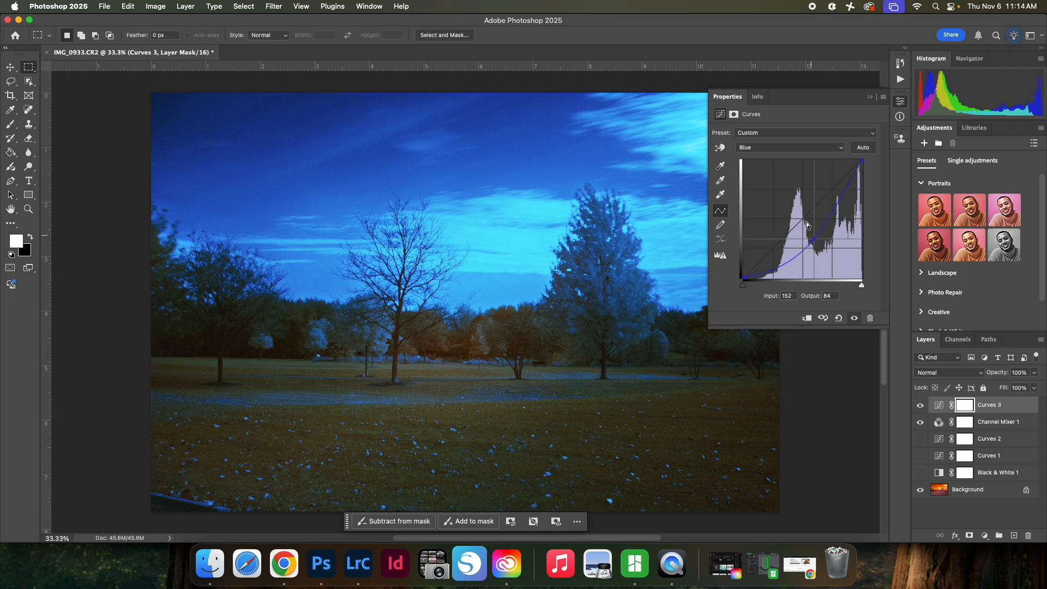
{"action": "left_click", "coordinate": [789, 147]}
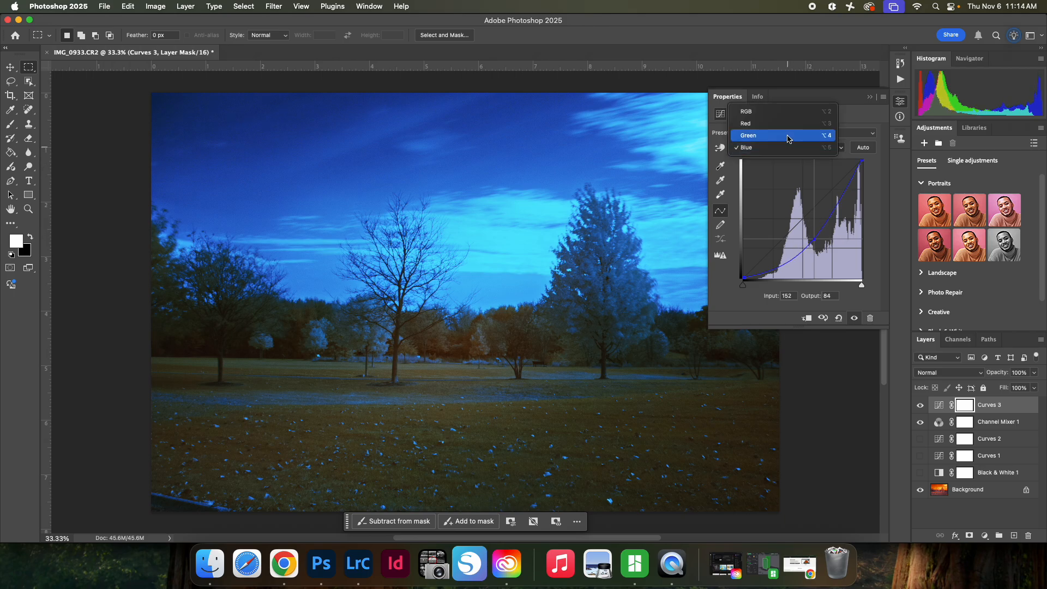
{"action": "left_click", "coordinate": [788, 137]}
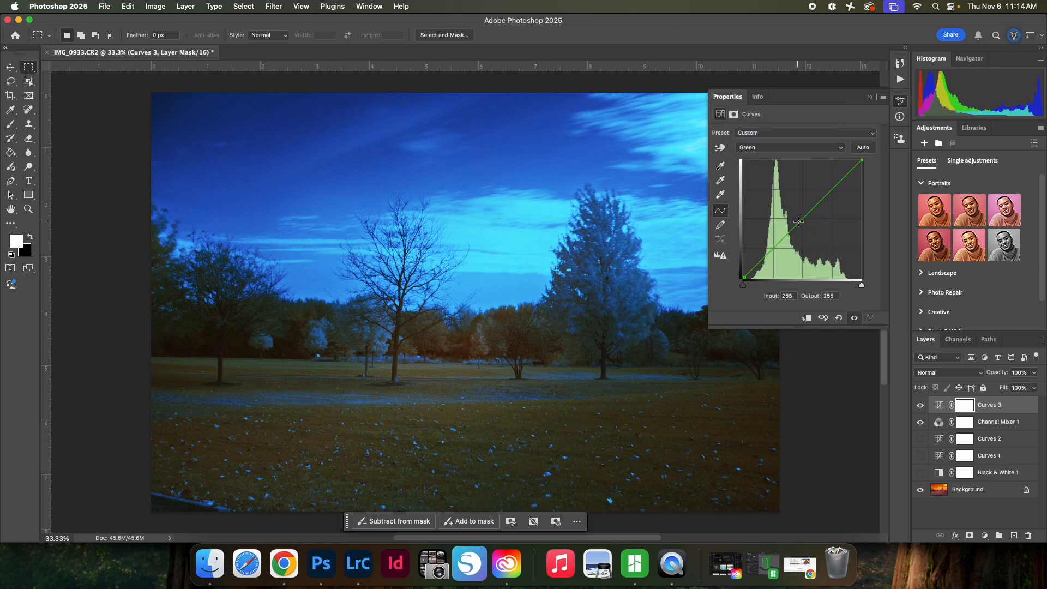
{"action": "mouse_move", "coordinate": [798, 222]}
{"action": "left_mouse_down"}
{"action": "mouse_move", "coordinate": [792, 206]}
{"action": "mouse_move", "coordinate": [801, 198]}
{"action": "mouse_move", "coordinate": [816, 230]}
{"action": "left_mouse_up"}
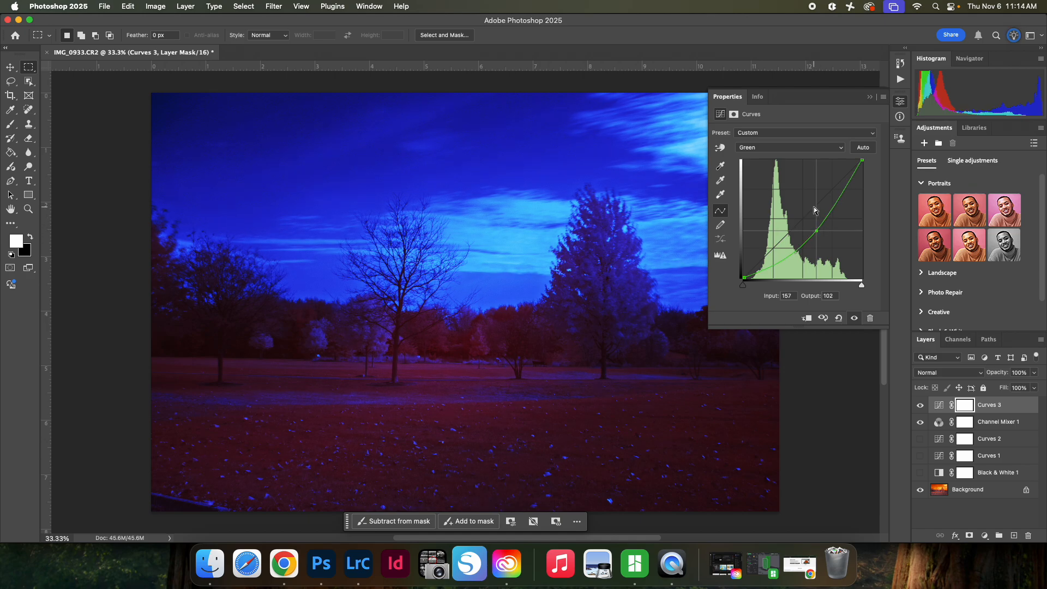
{"action": "left_click", "coordinate": [786, 149]}
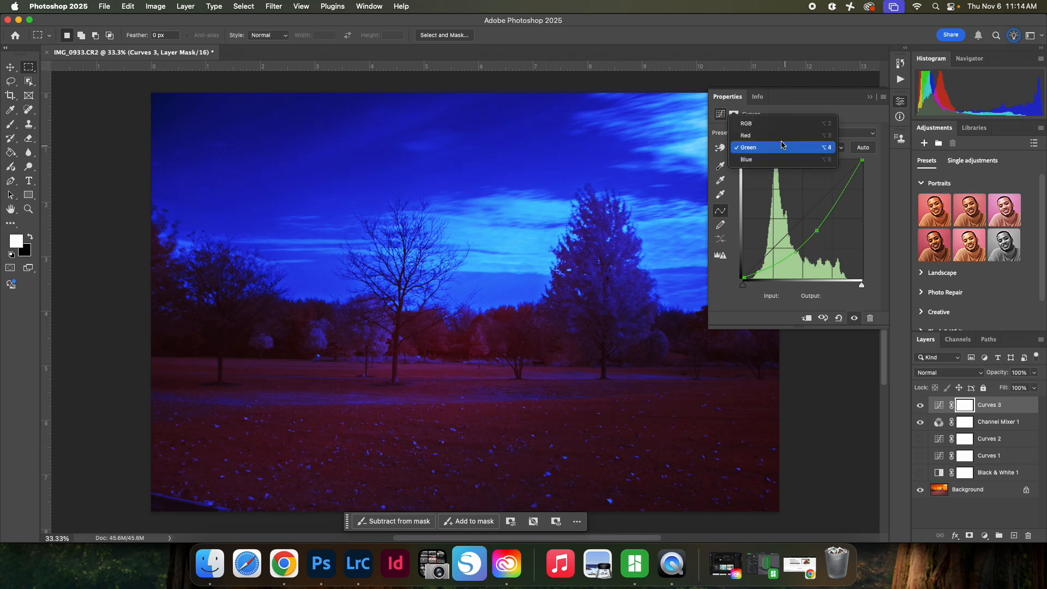
{"action": "left_click", "coordinate": [784, 130]}
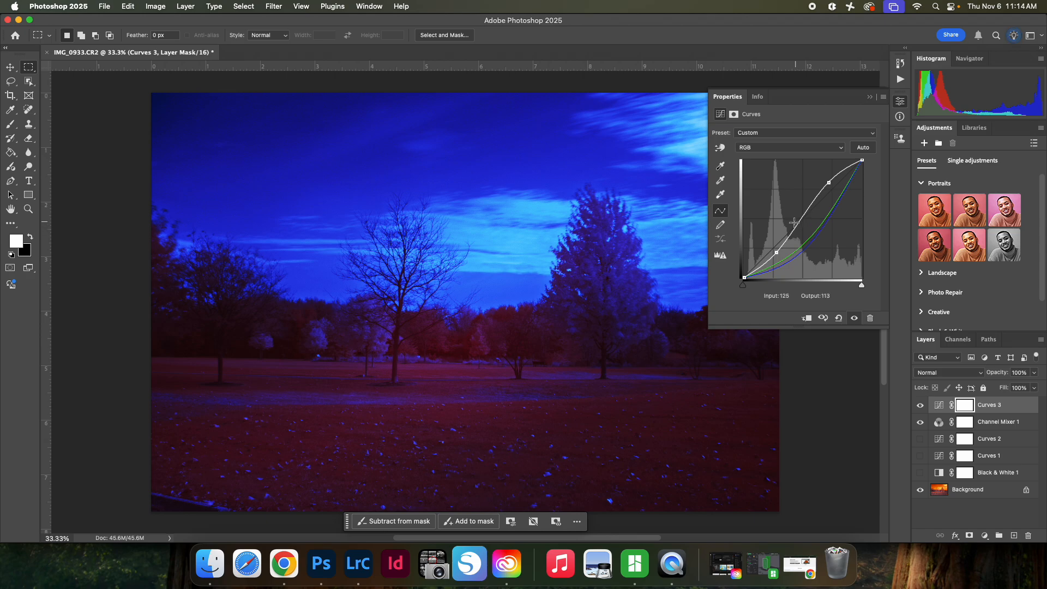
Step: Add a fourth Curves adjustment layer on top and raise its RGB midpoint to input 105, output 157
{"action": "left_click", "coordinate": [984, 535]}
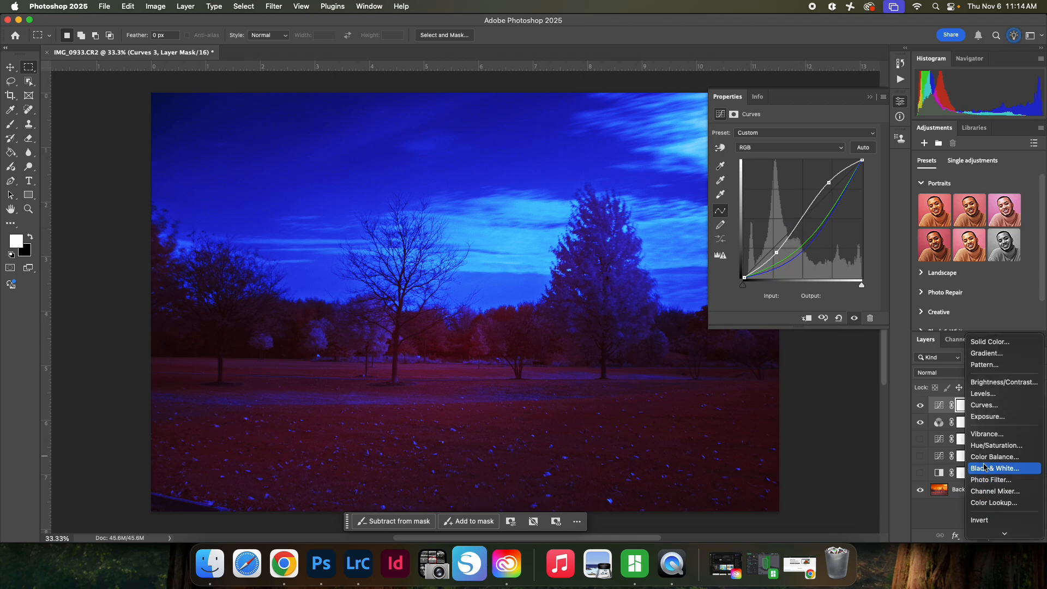
{"action": "left_click", "coordinate": [985, 405]}
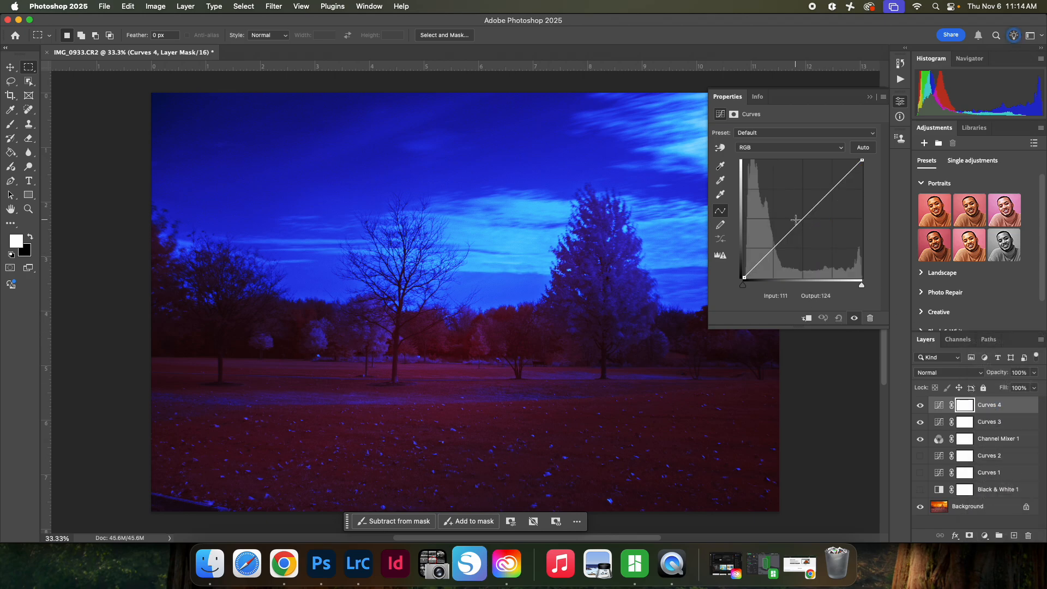
{"action": "left_click_drag", "start_coordinate": [794, 227], "coordinate": [792, 204]}
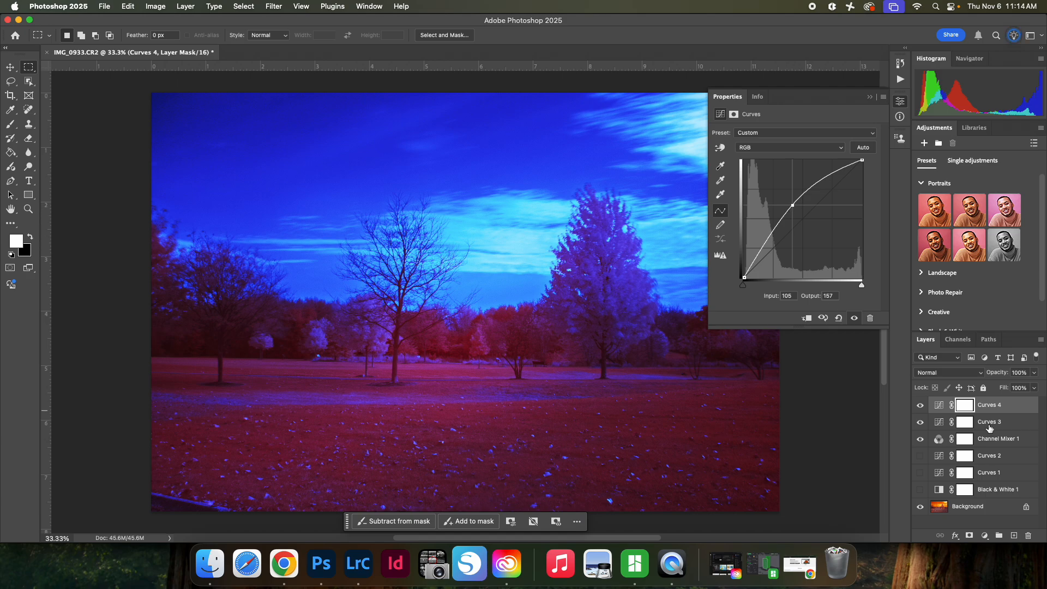
Step: Hide the false-colour layers and preview the black-and-white version by briefly showing the Black & White and first Curves layers
{"action": "left_click_drag", "start_coordinate": [920, 405], "coordinate": [918, 448]}
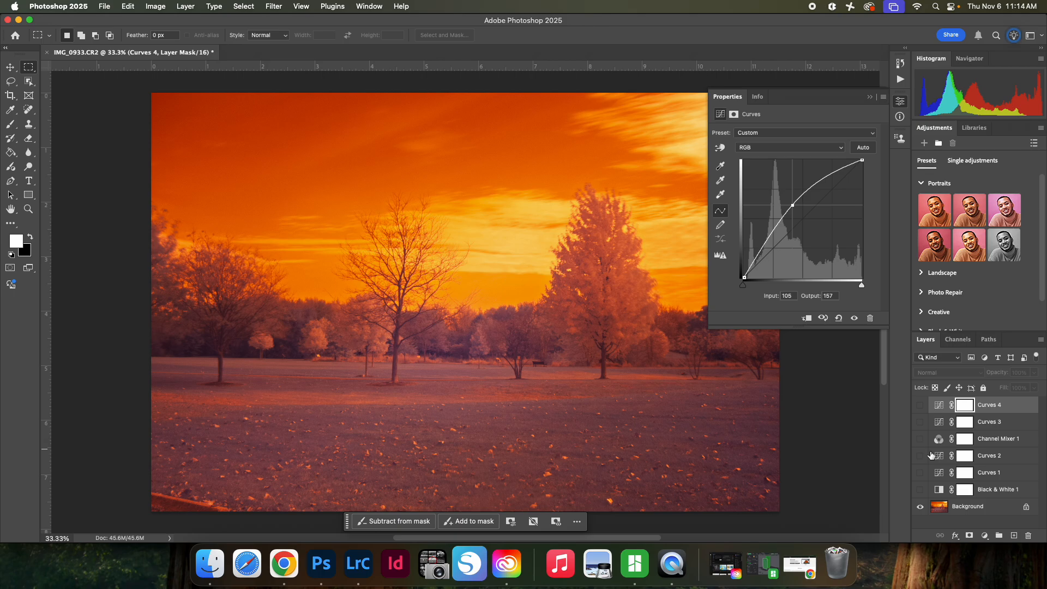
{"action": "left_click", "coordinate": [919, 489]}
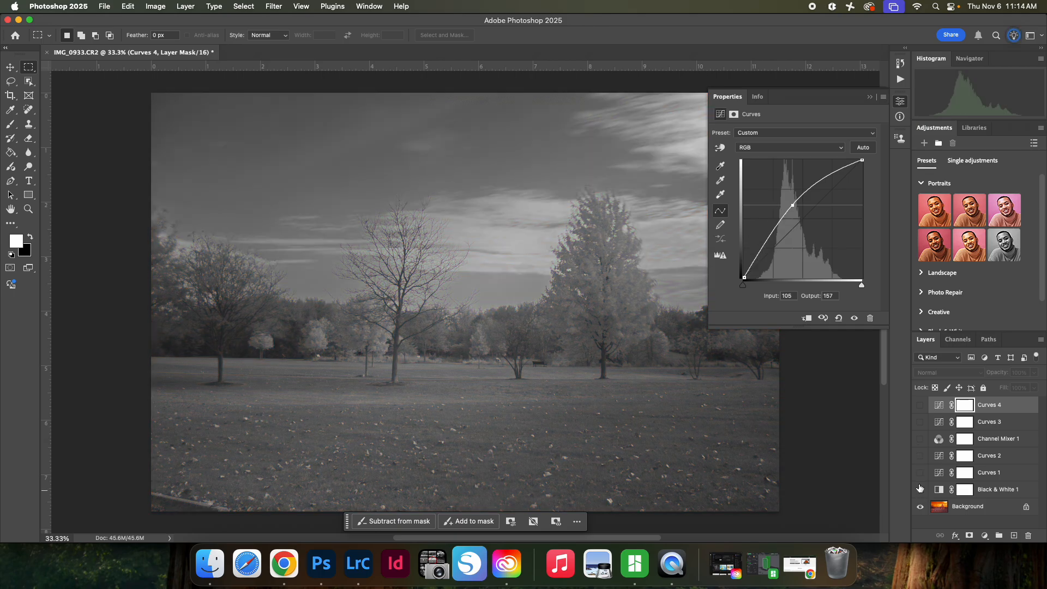
{"action": "left_click", "coordinate": [919, 472]}
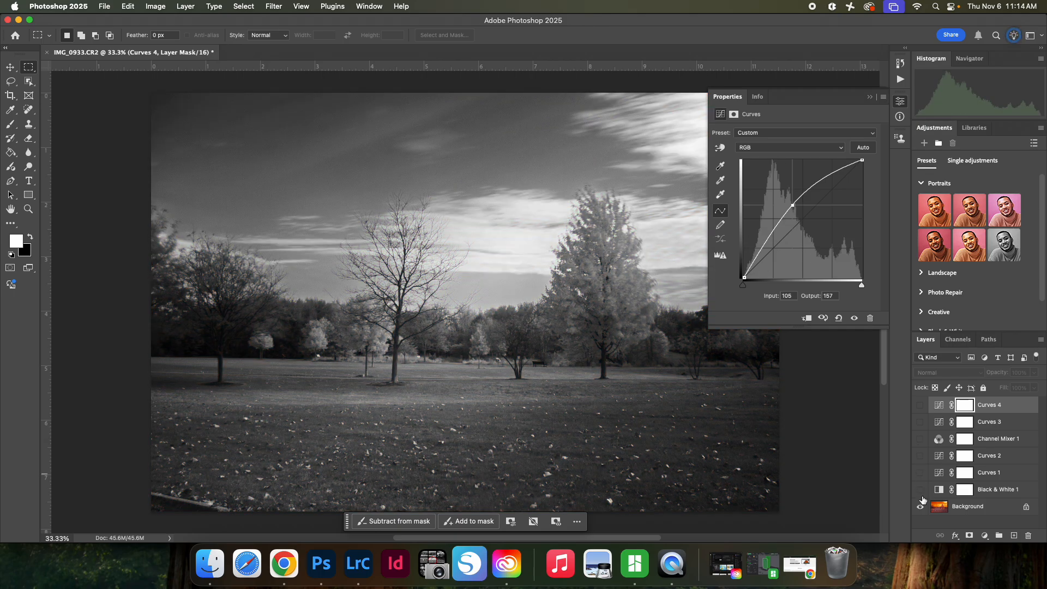
{"action": "left_click_drag", "start_coordinate": [920, 491], "coordinate": [920, 473]}
Step: Show the second Curves, Channel Mixer, third Curves and fourth Curves layers together for the false-colour version
{"action": "left_click", "coordinate": [919, 456]}
{"action": "left_click", "coordinate": [920, 439]}
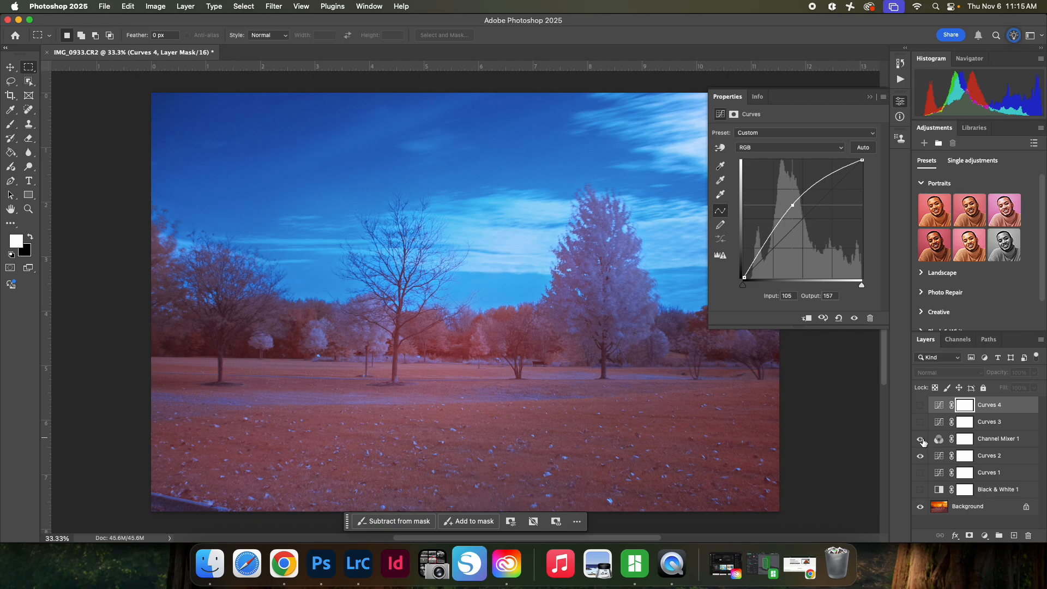
{"action": "left_click", "coordinate": [920, 439]}
{"action": "left_click", "coordinate": [920, 440]}
{"action": "left_click", "coordinate": [920, 422]}
{"action": "left_click", "coordinate": [920, 405]}
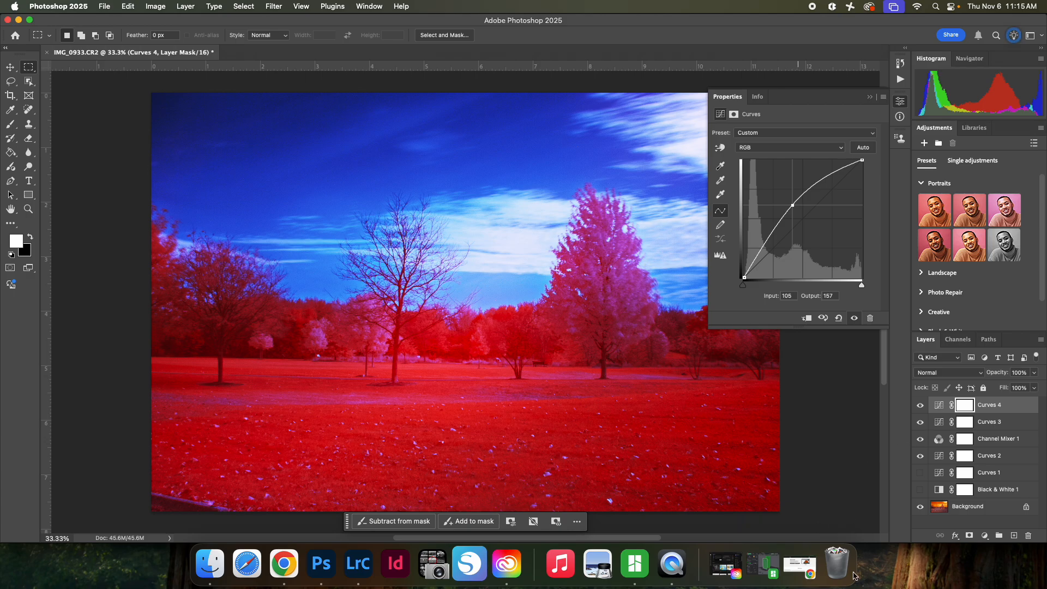
{"action": "left_click", "coordinate": [671, 570]}
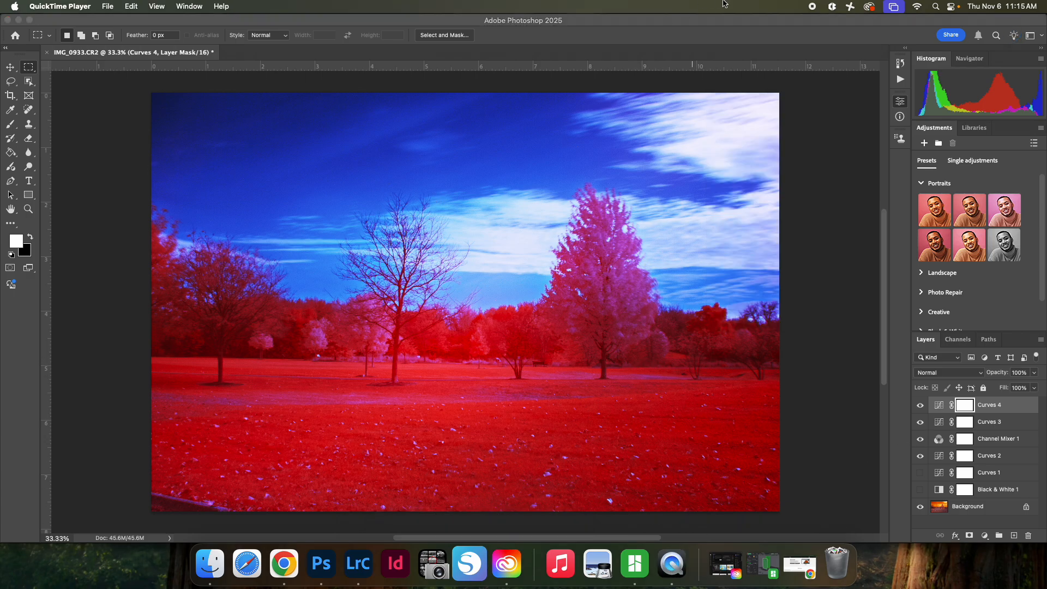